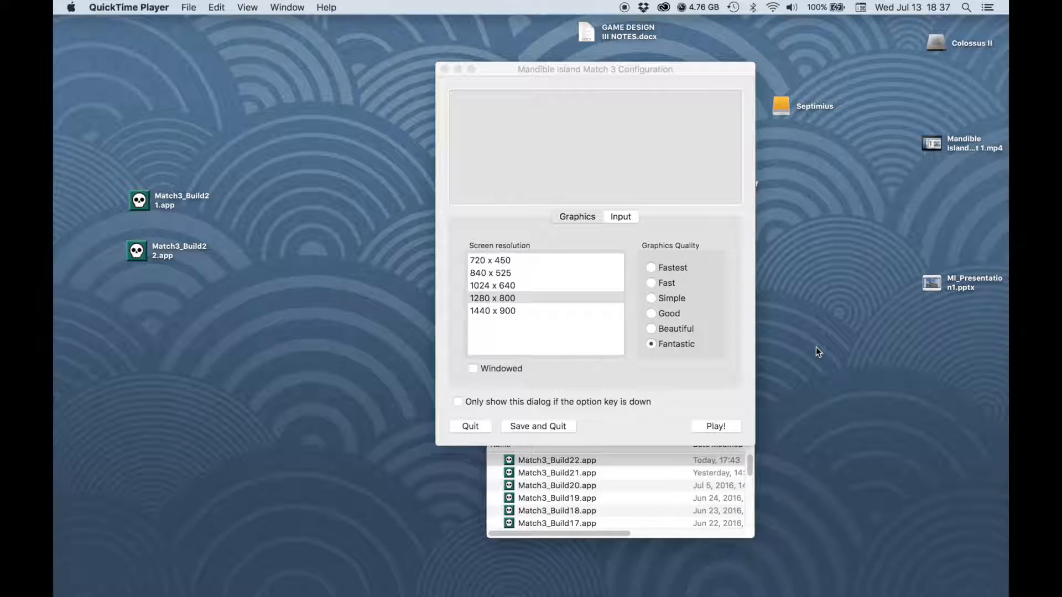
Step: Launch the game from its configuration window at 1280 x 800 with Fantastic quality and open the options screen
drag(699, 70, 686, 75)
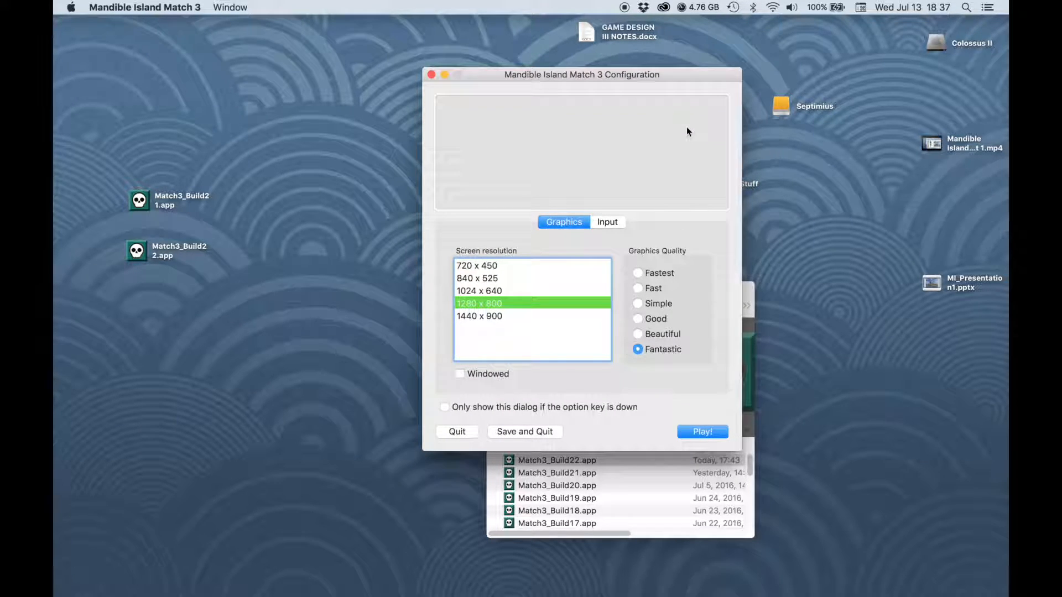
key(Return)
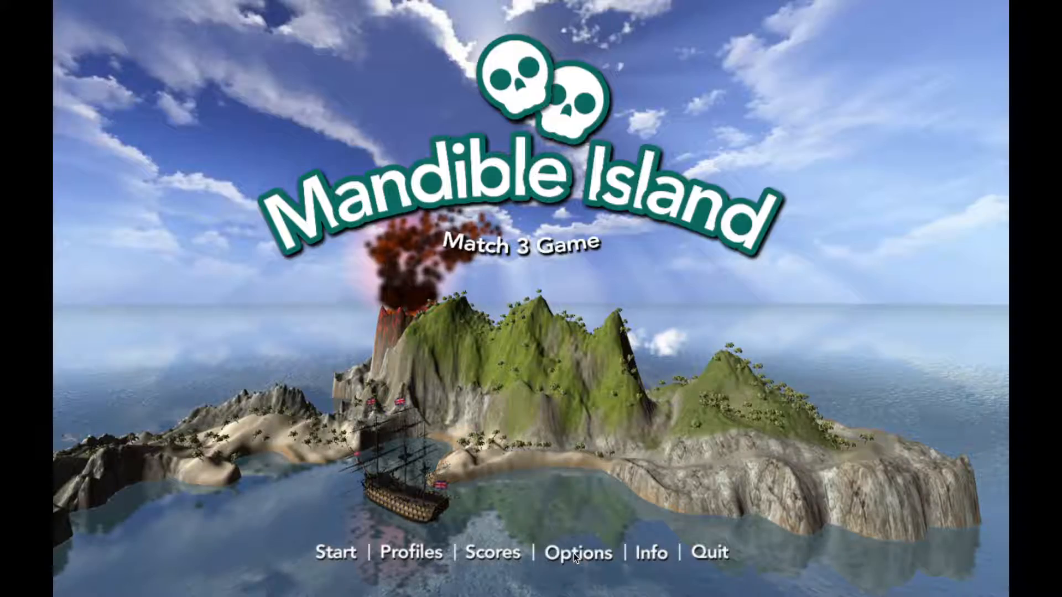
click(573, 553)
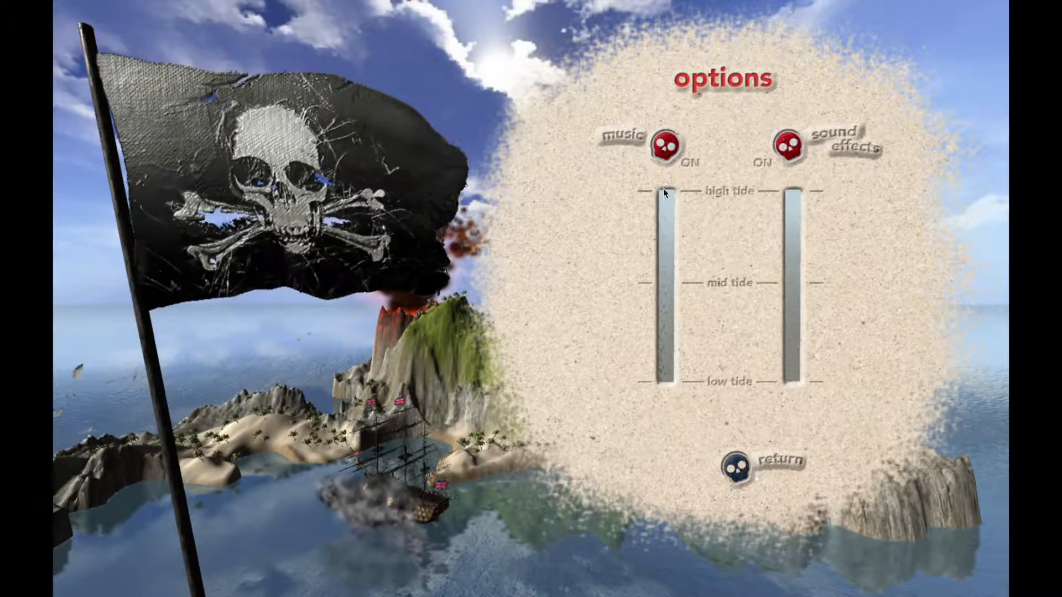
Step: Lower the music level to near low tide and test switching the music off and on several times
drag(663, 191, 662, 344)
click(667, 140)
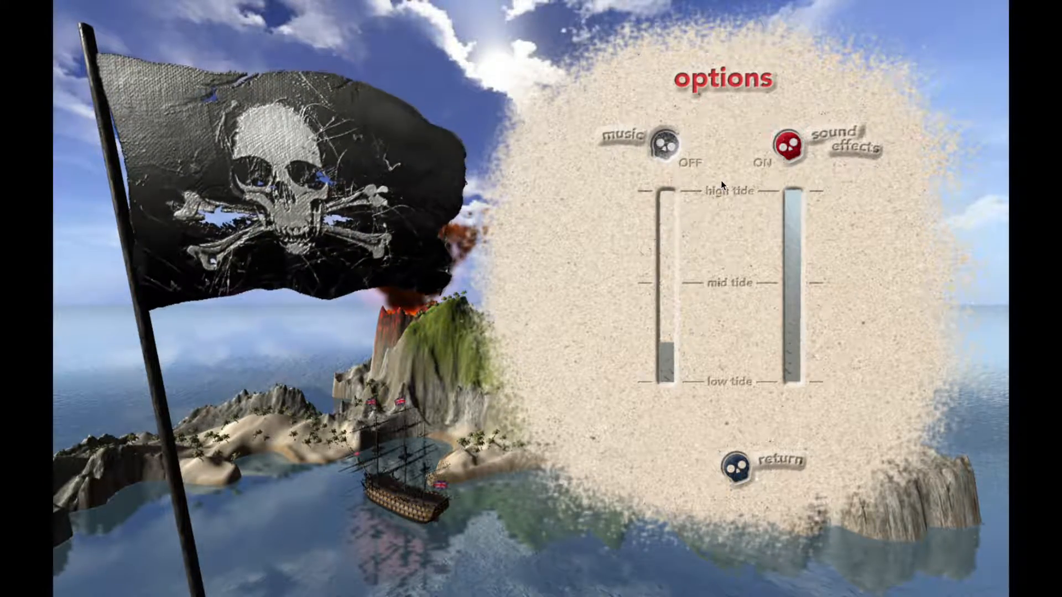
click(668, 150)
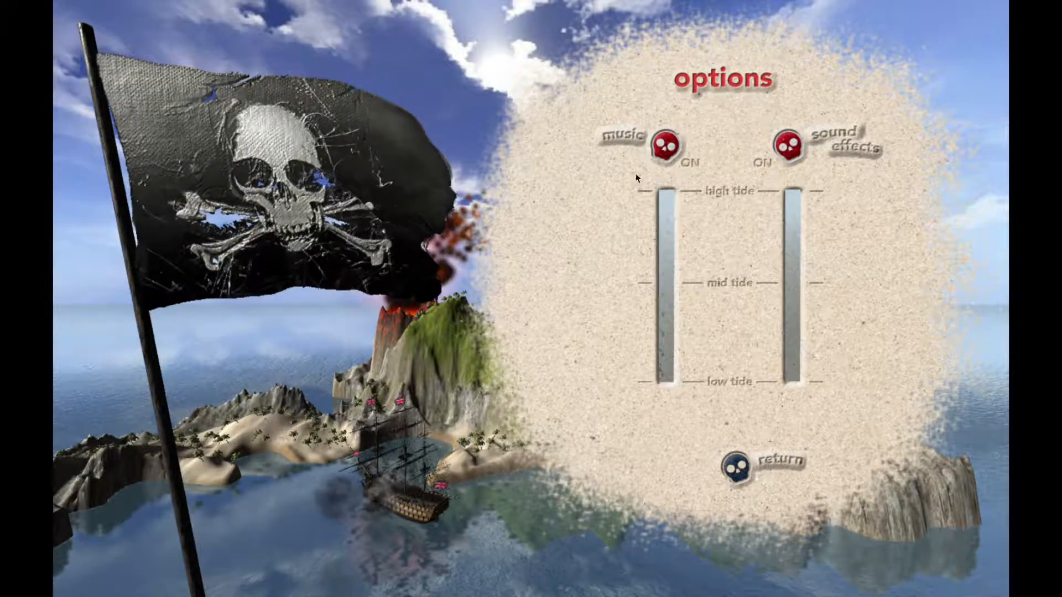
click(669, 150)
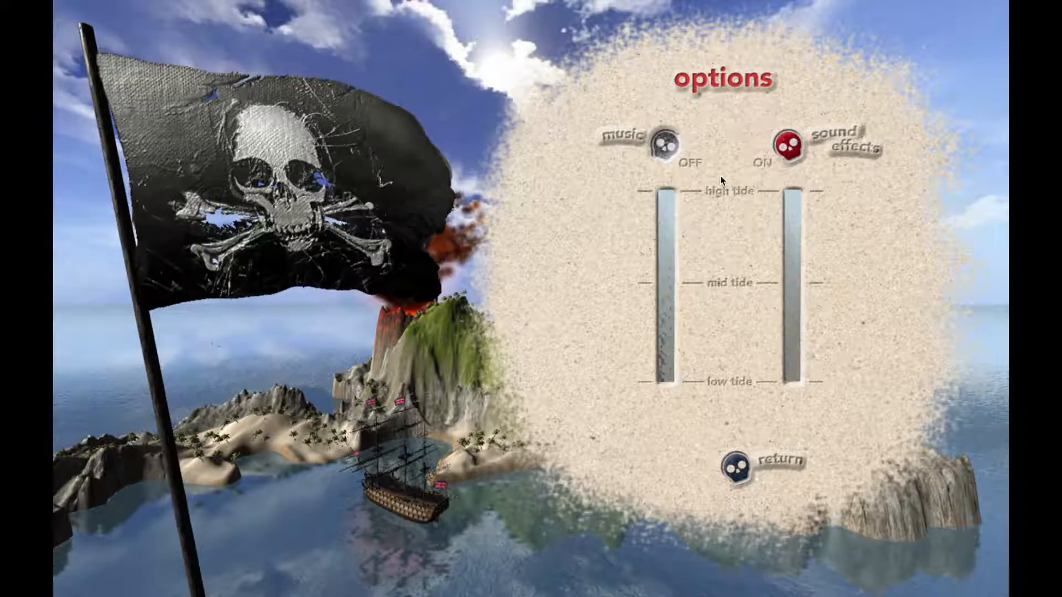
click(654, 145)
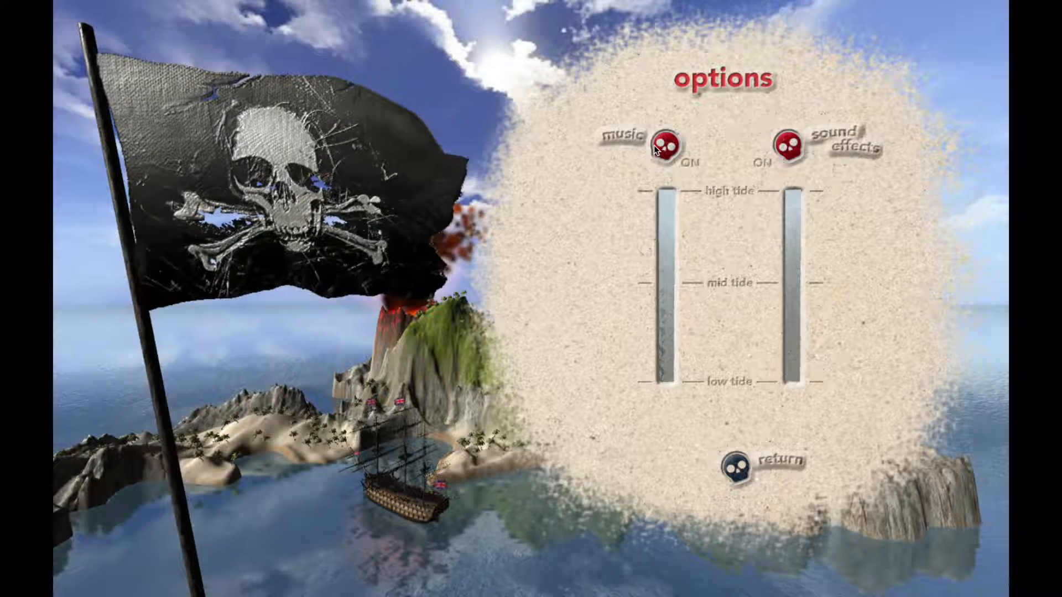
click(654, 145)
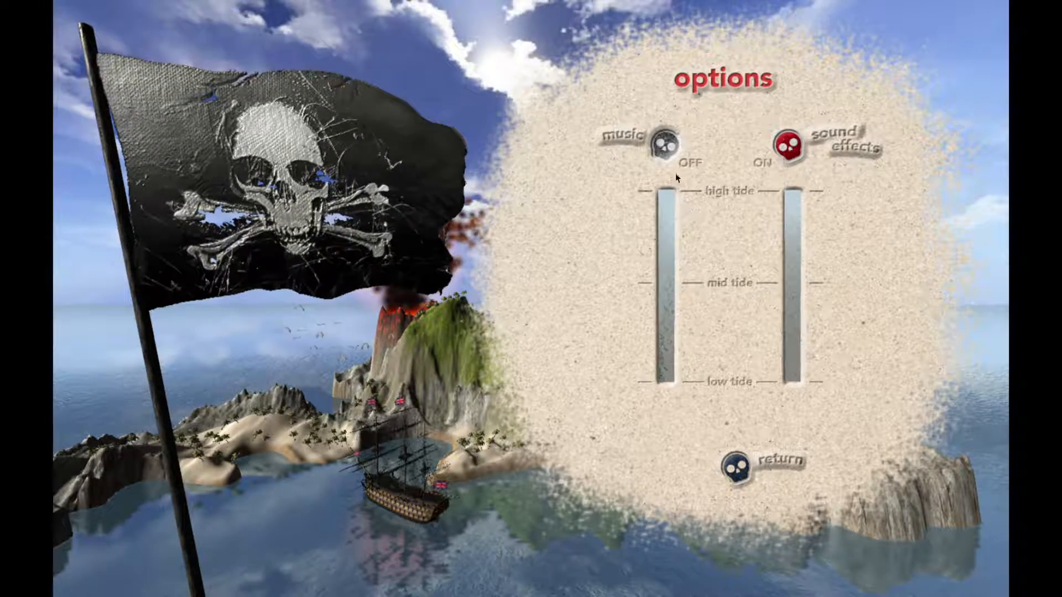
click(674, 146)
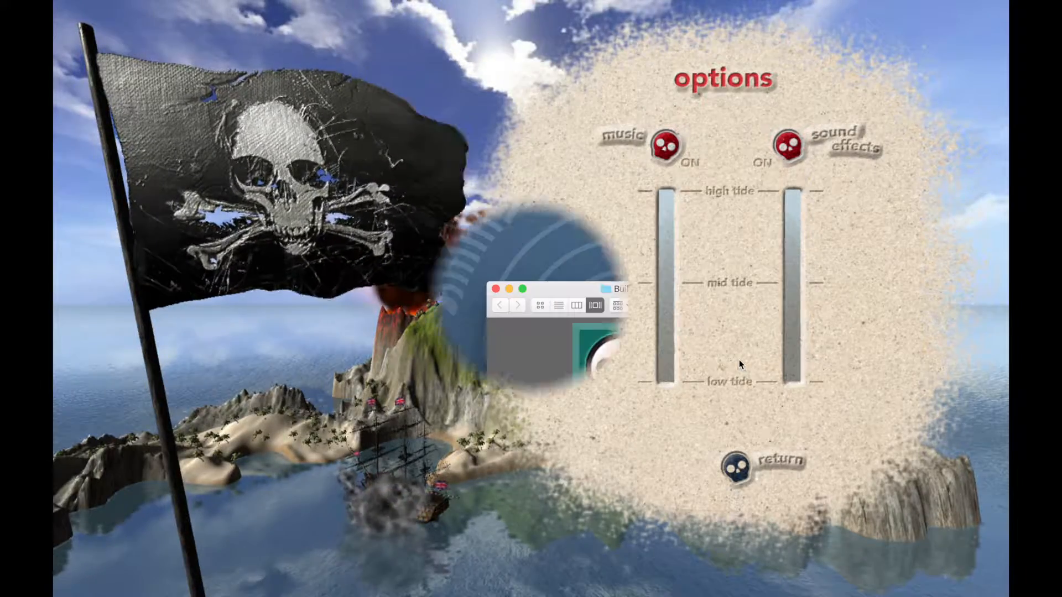
Step: Quit the game, switch to Unity and select the quit object in the scene hierarchy
key(super+q)
drag(56, 232, 410, 31)
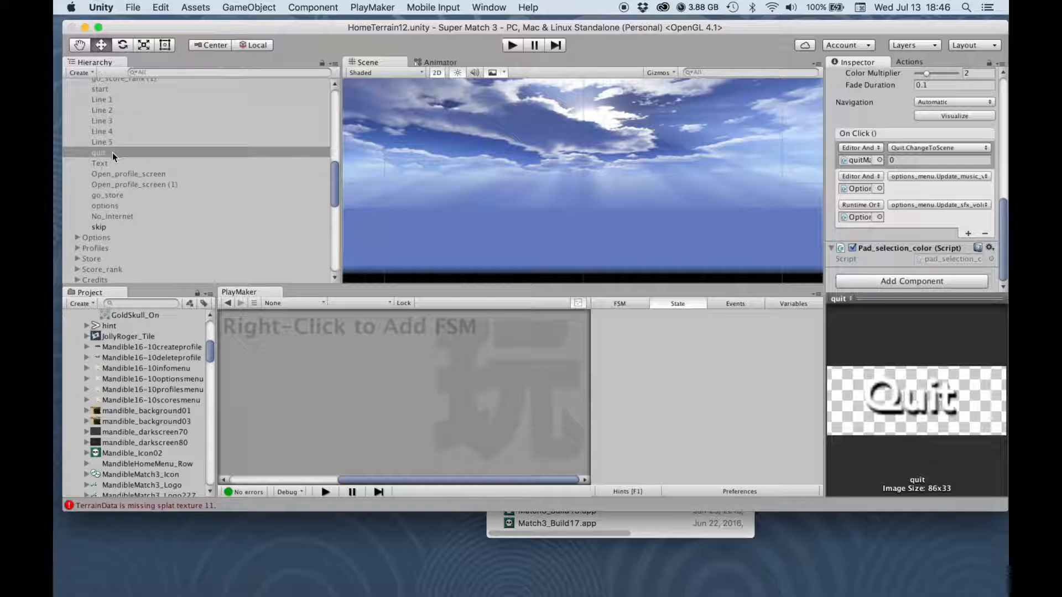
scroll(166, 160, up, 1)
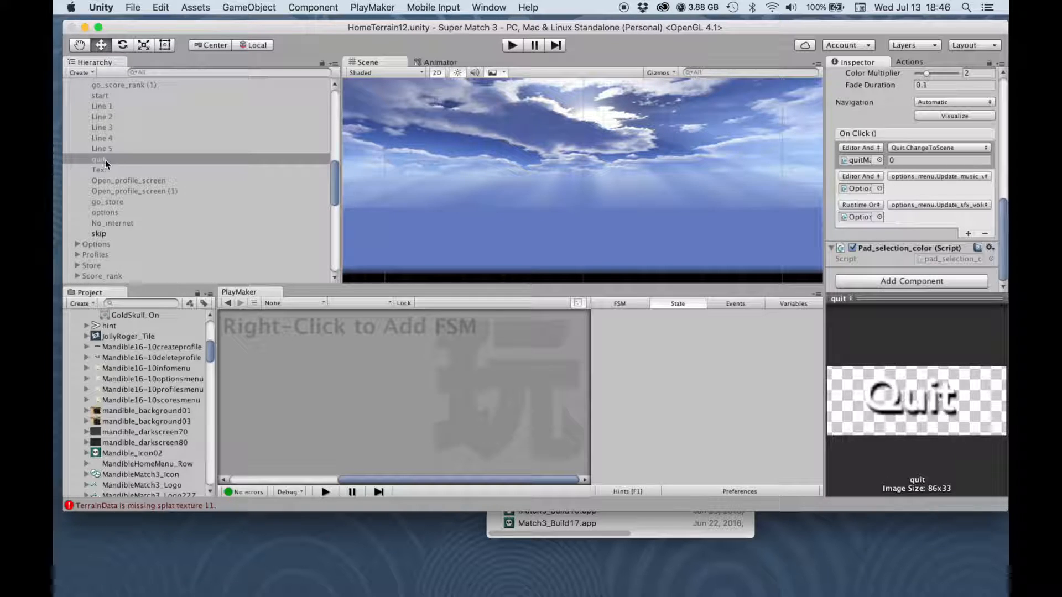
click(95, 160)
Step: Examine the options_menu functions available for the second On Click event of the quit object
mouse_move(1001, 223)
mouse_down()
mouse_move(1003, 135)
mouse_move(1001, 237)
mouse_up()
click(917, 177)
mouse_move(922, 249)
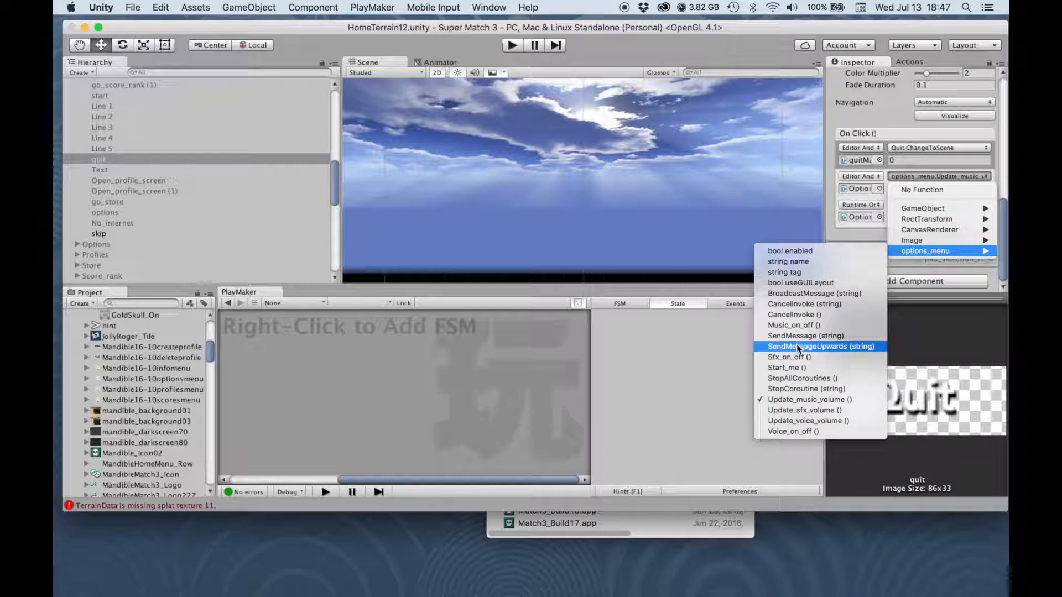
click(822, 411)
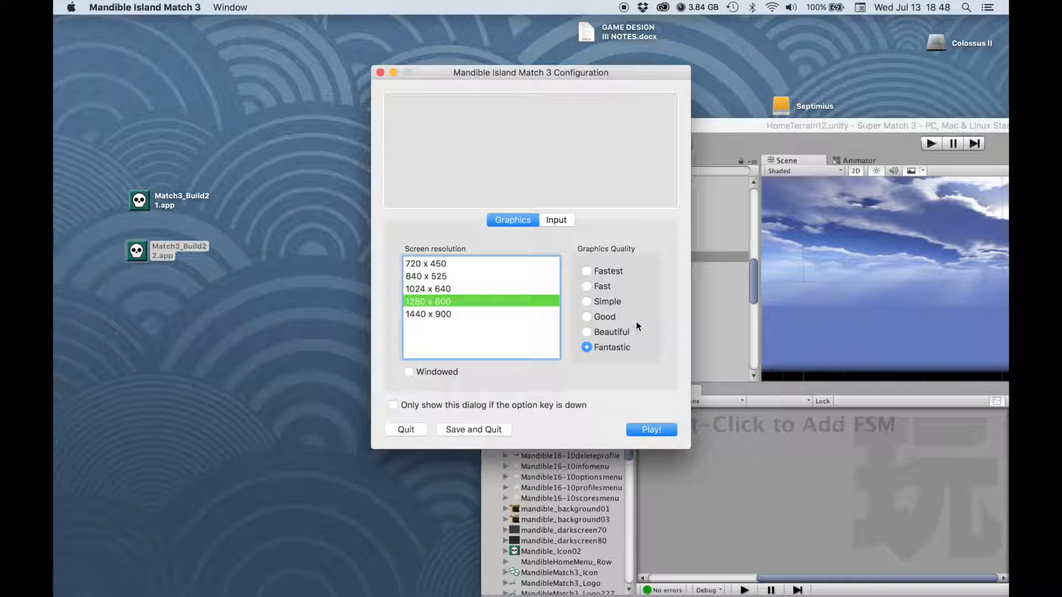
Step: Start Mandible Island Match 3 from its configuration window, skip the intro and open the game's options
click(653, 432)
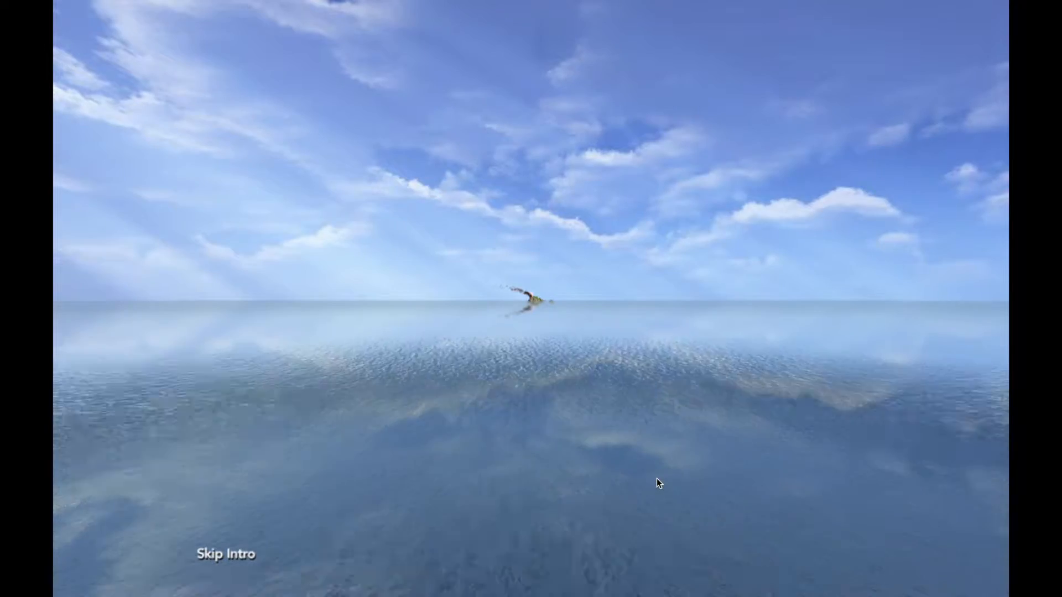
click(211, 556)
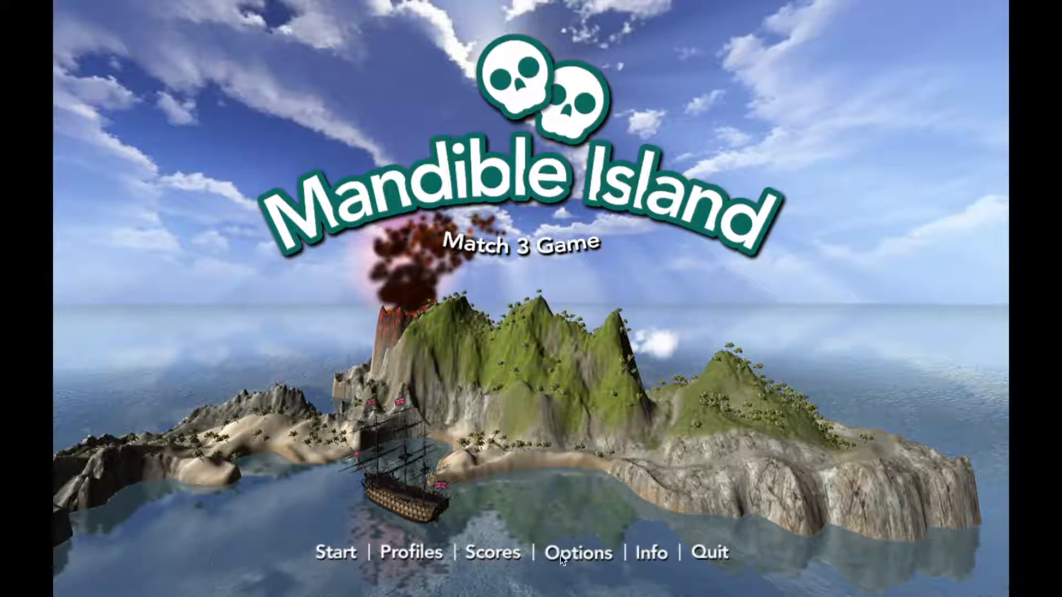
click(576, 555)
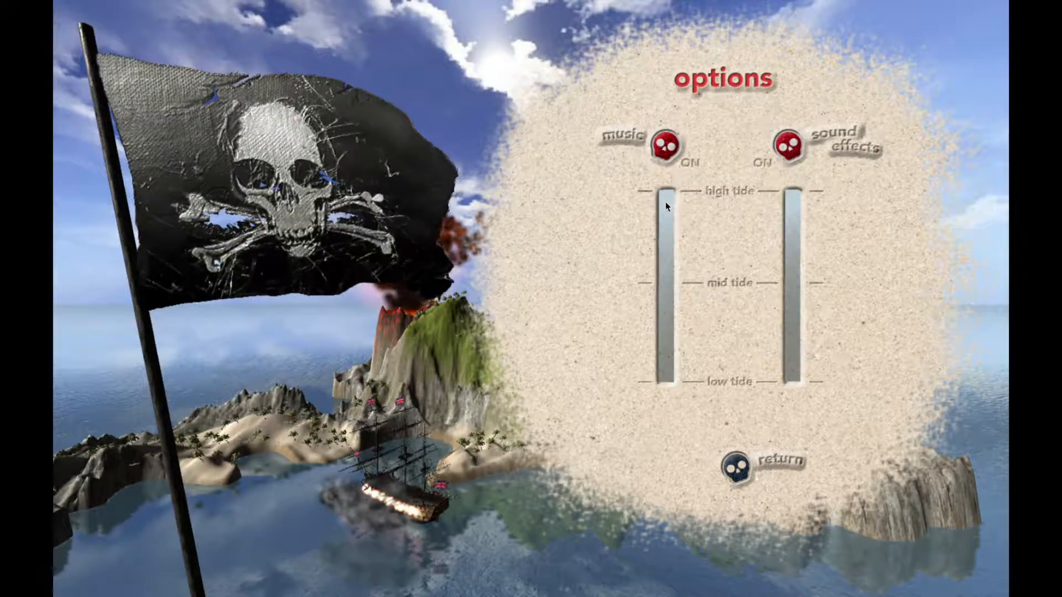
Step: Switch the music off in the options, return to the main menu and quit the game
click(666, 146)
click(741, 466)
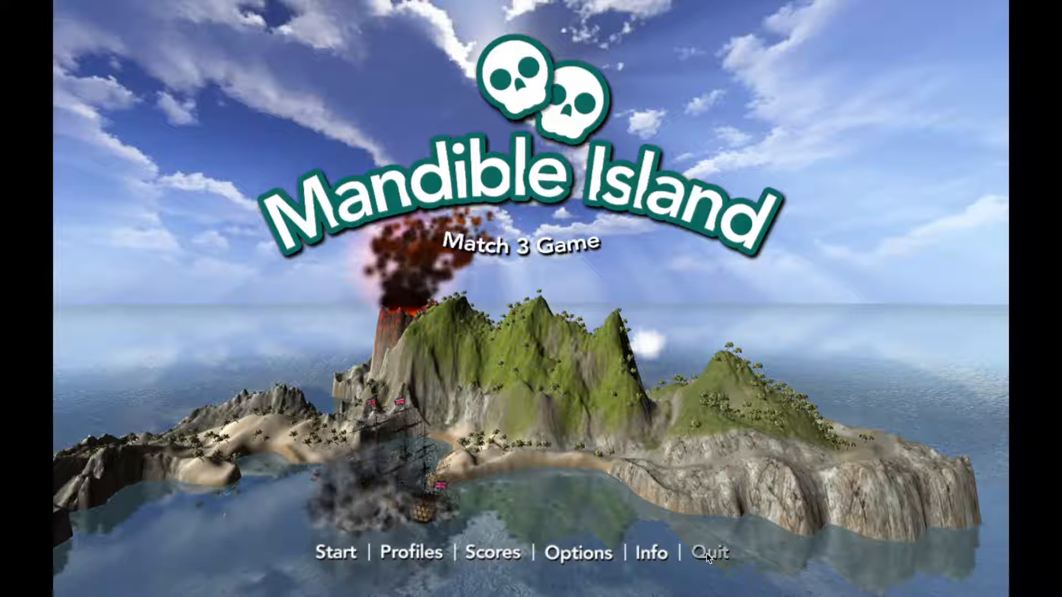
click(706, 553)
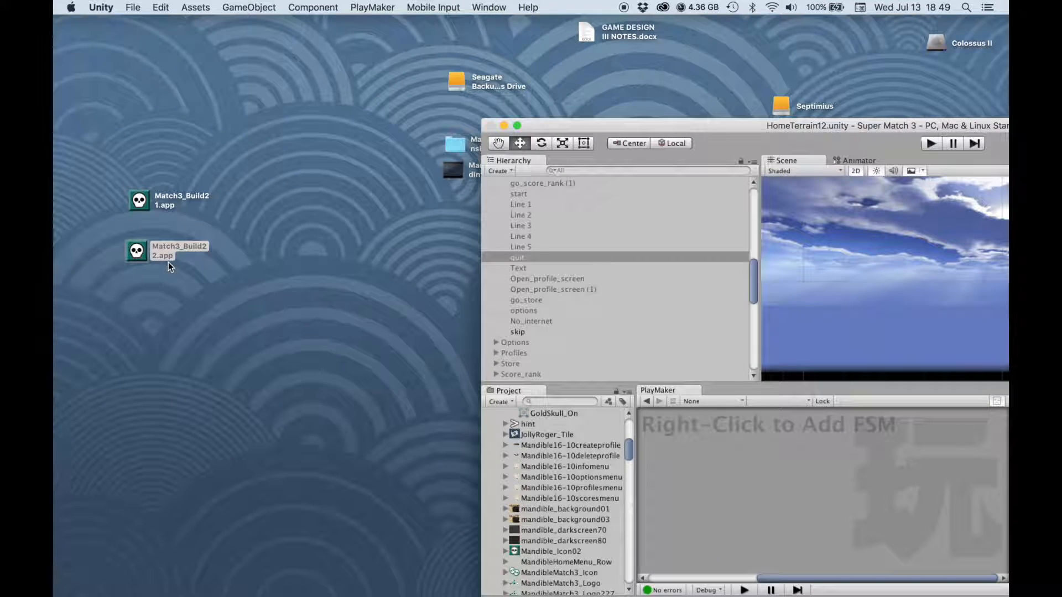
Step: Relaunch Match3_Build22.app, skip the intro and open the options screen
double_click(137, 252)
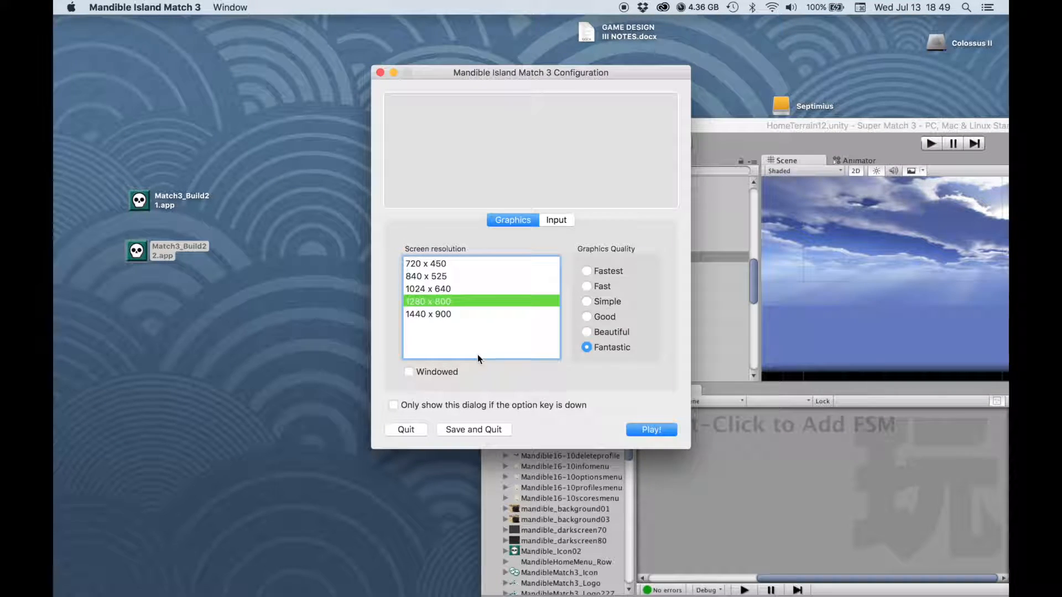
click(644, 430)
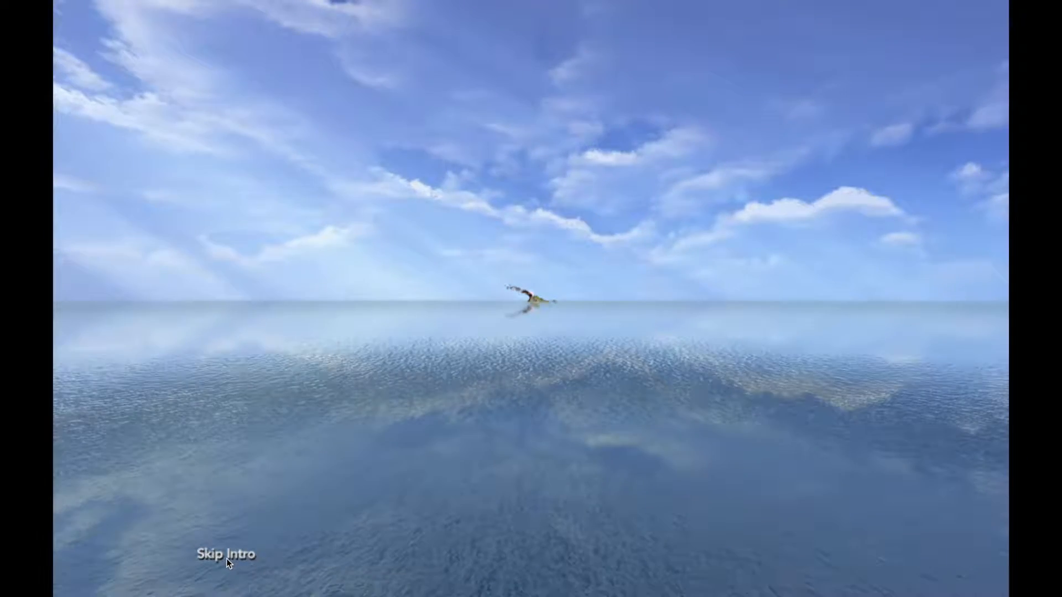
click(227, 558)
click(588, 556)
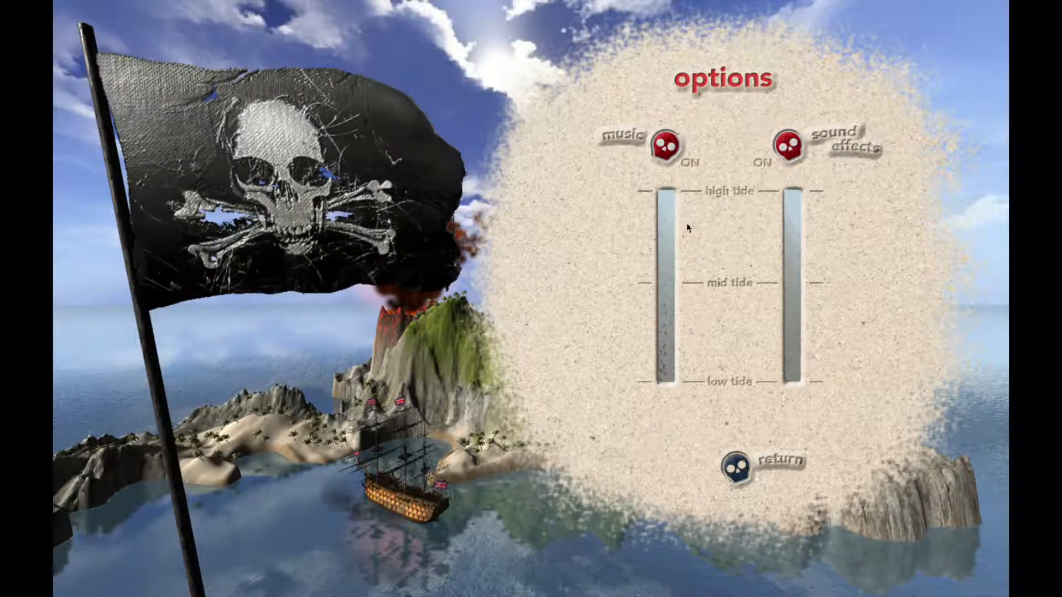
Step: Test the music switch before and after lowering the music level to between mid and low tide, and quit the game
click(664, 144)
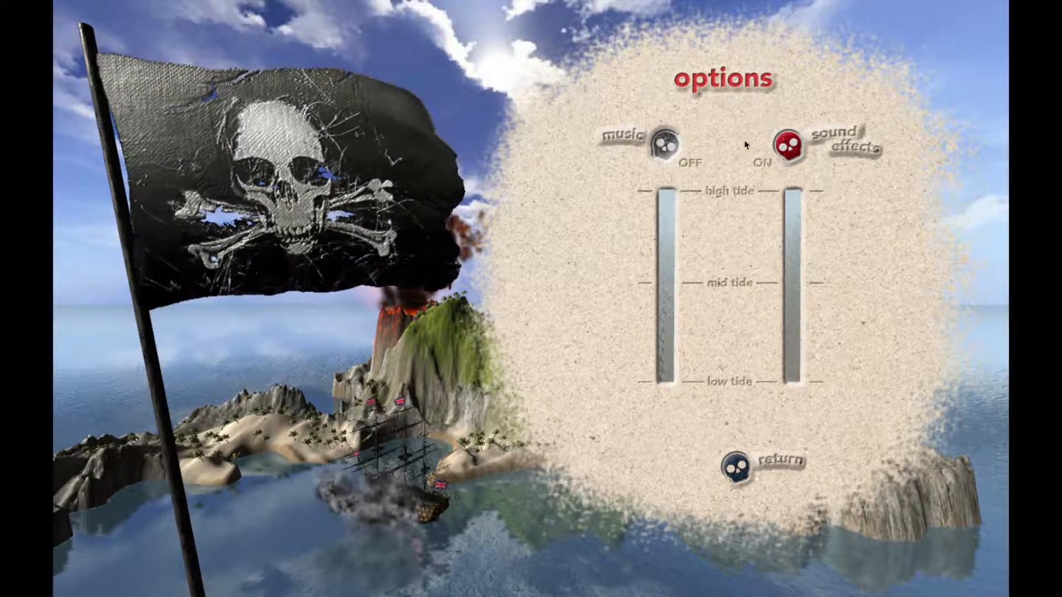
click(663, 145)
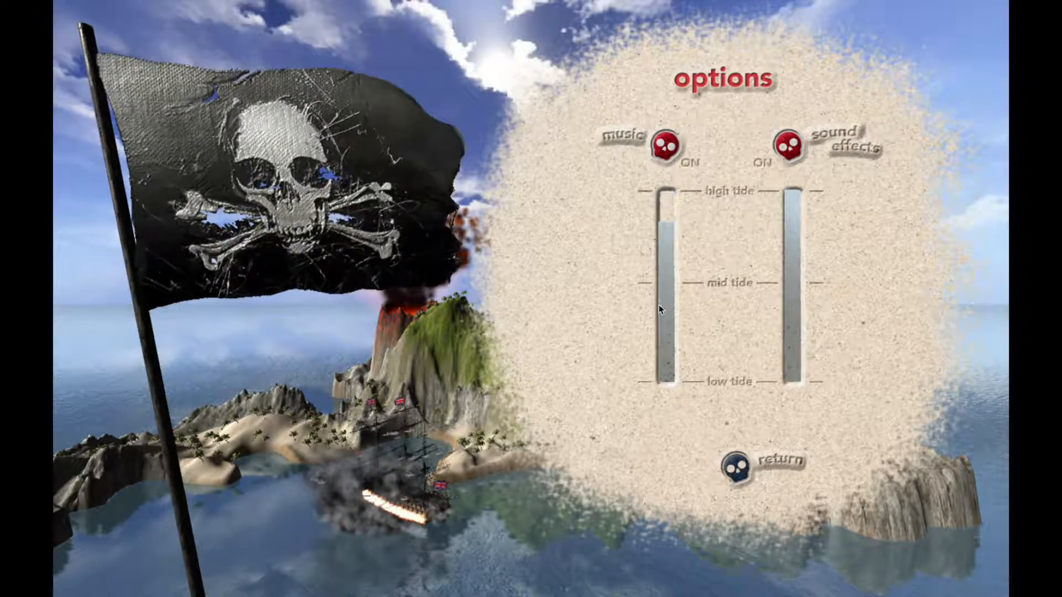
click(661, 329)
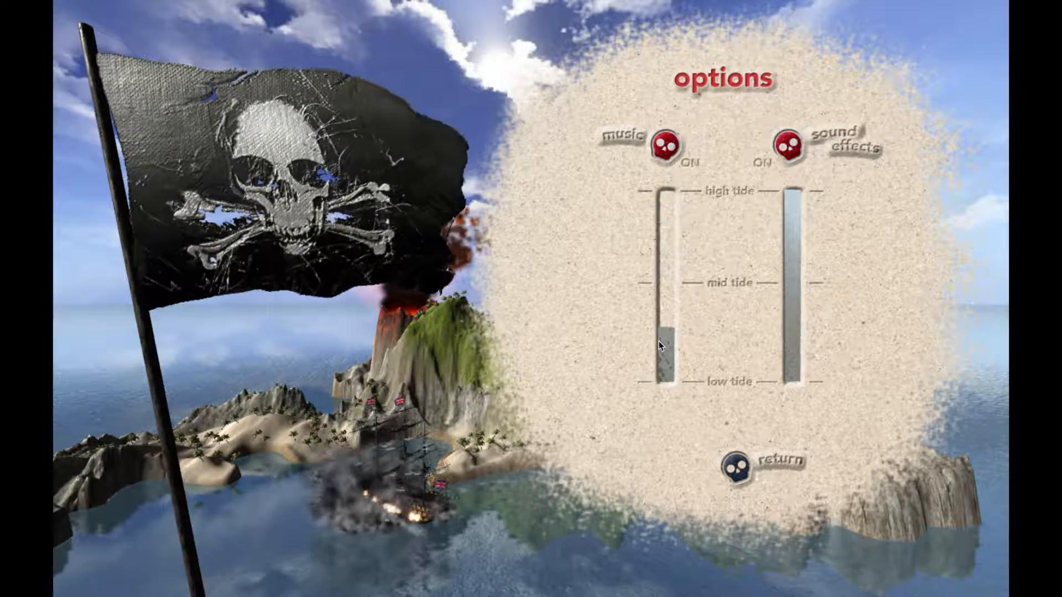
click(663, 148)
click(662, 148)
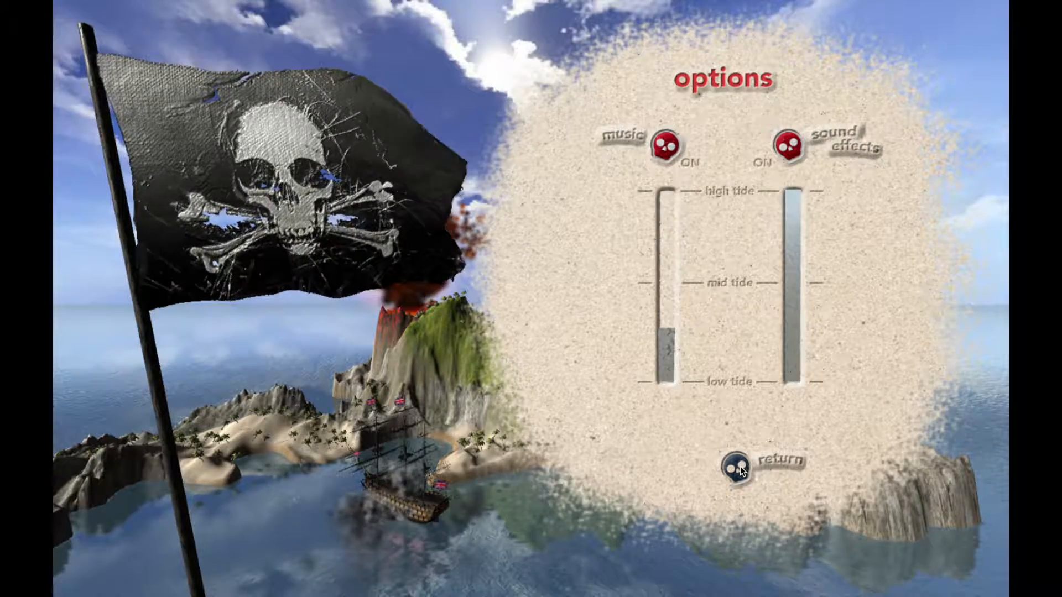
click(739, 467)
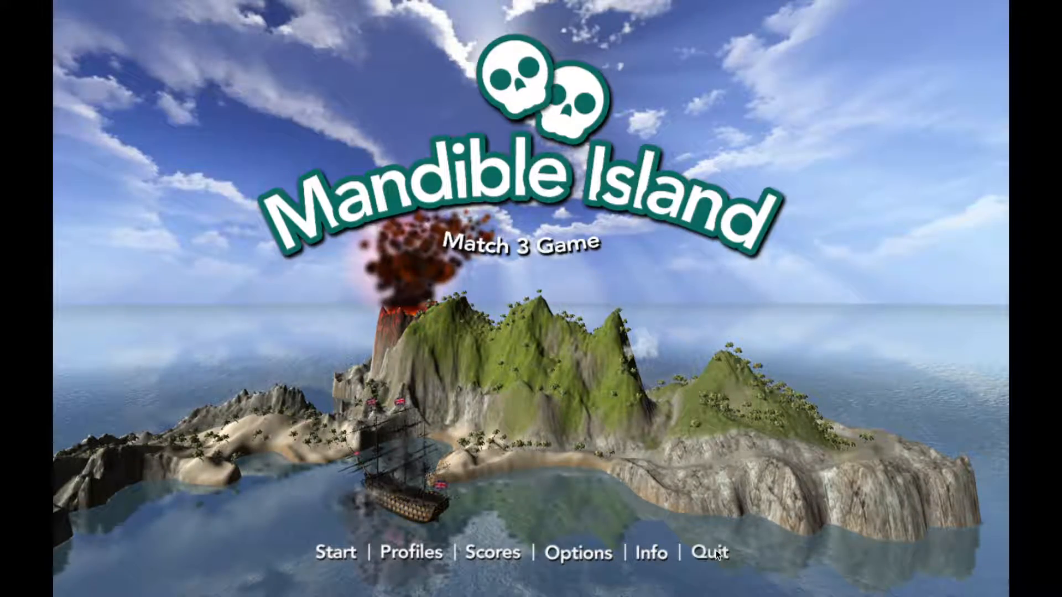
click(716, 551)
Step: Move the Unity window clear of the desktop and start the game from Match3_Build21.app
drag(744, 130, 313, 71)
drag(875, 65, 932, 32)
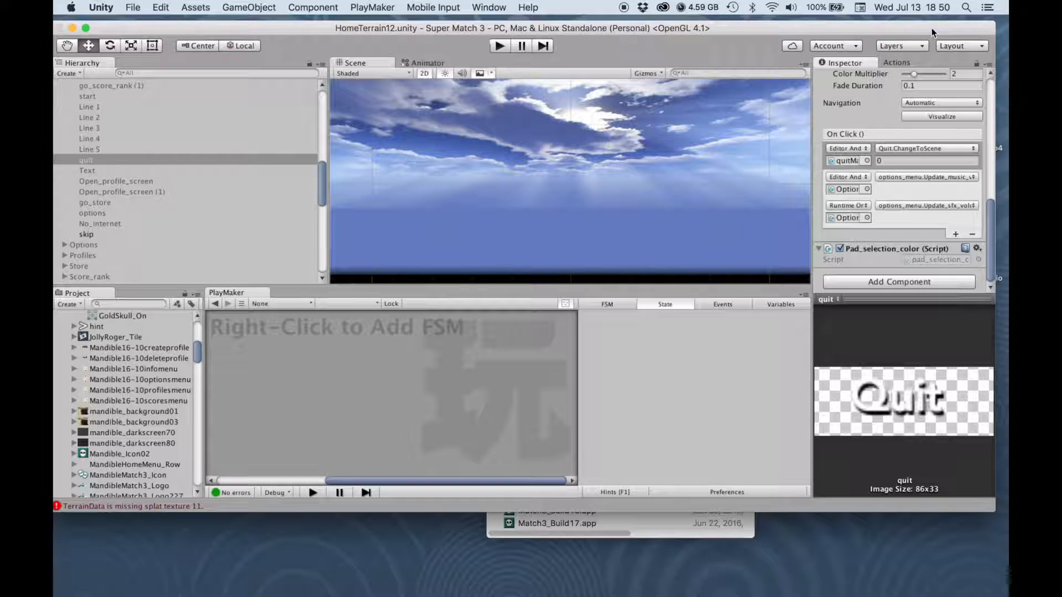
drag(932, 27, 848, 443)
click(259, 293)
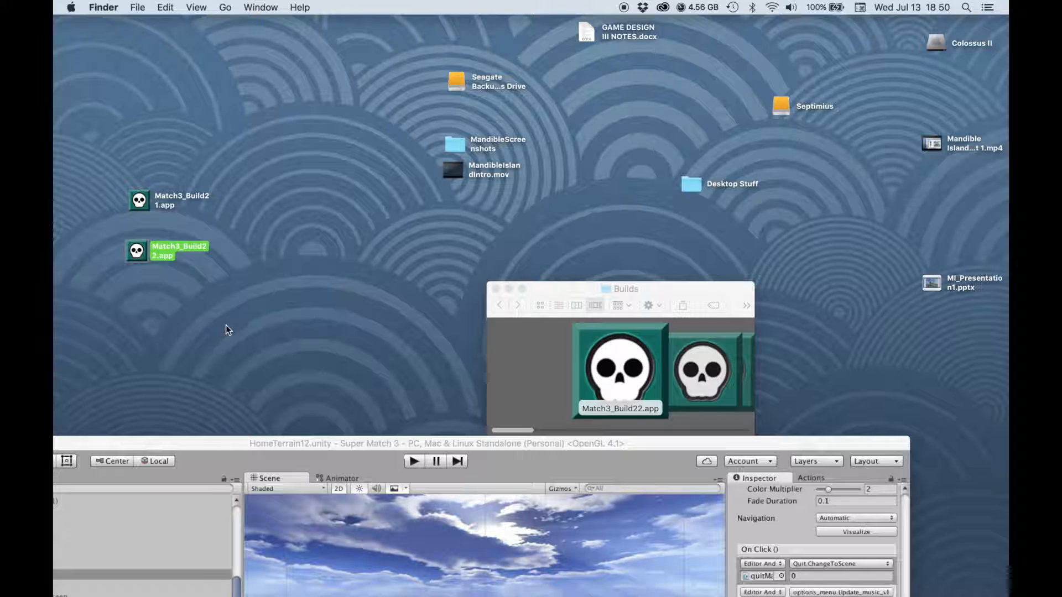
double_click(137, 199)
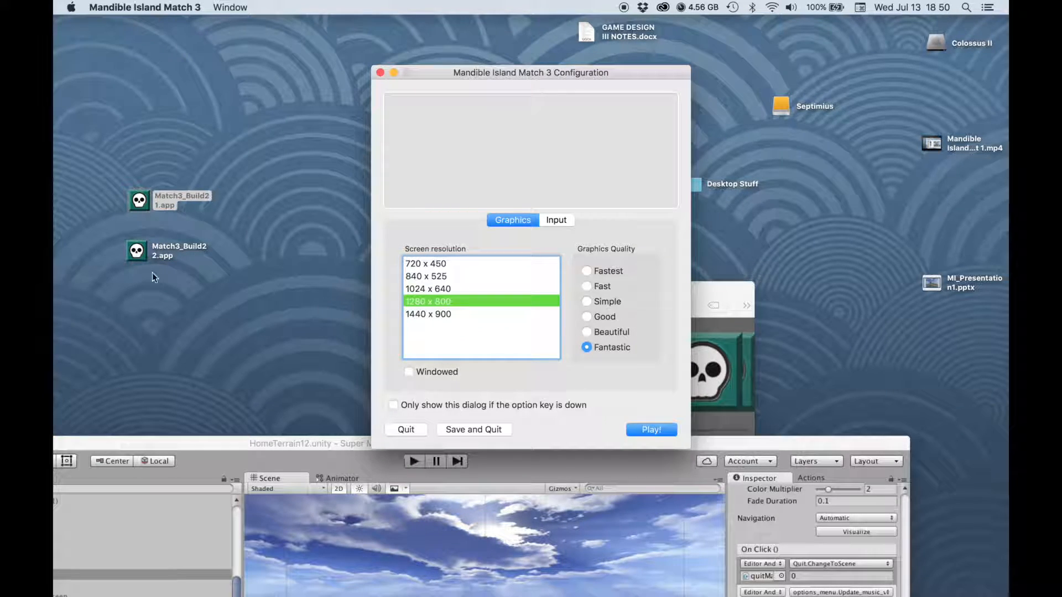
click(652, 430)
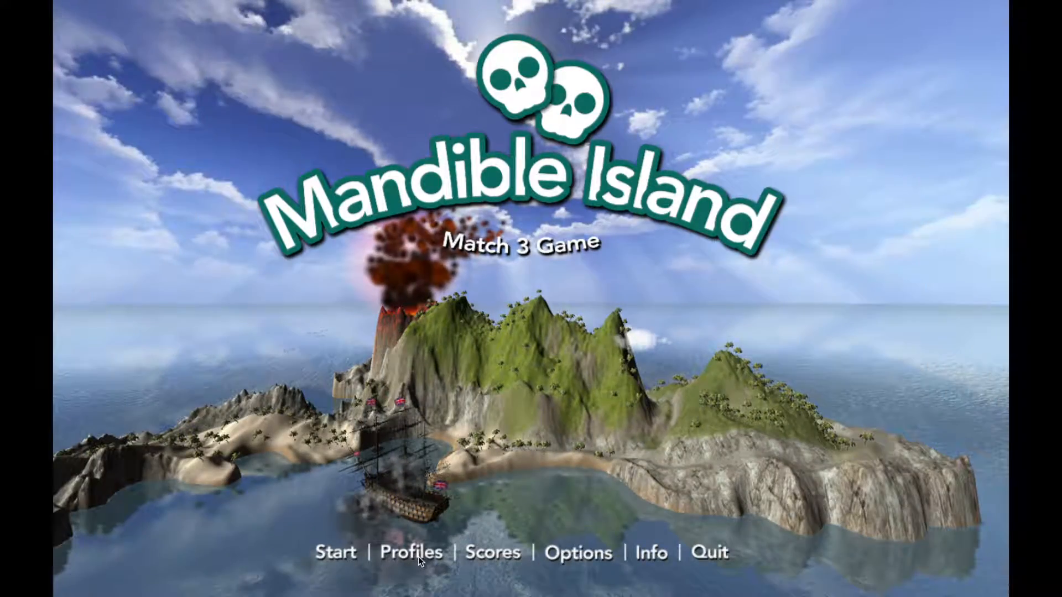
Step: Open the profiles screen, toggle the selection of PROFILE 1 and try discarding it, declining the deletion
click(418, 557)
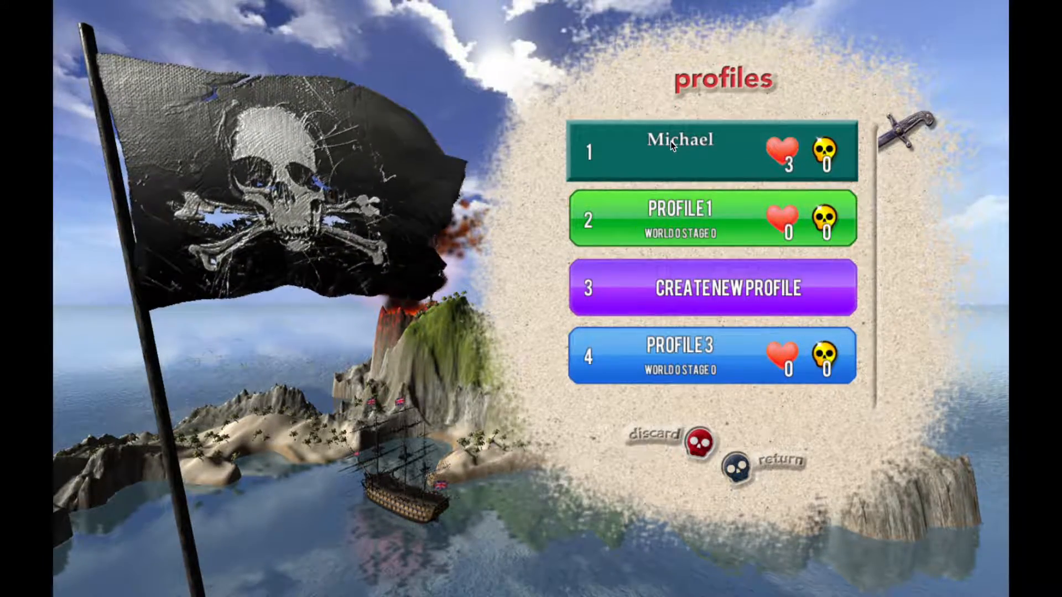
click(681, 224)
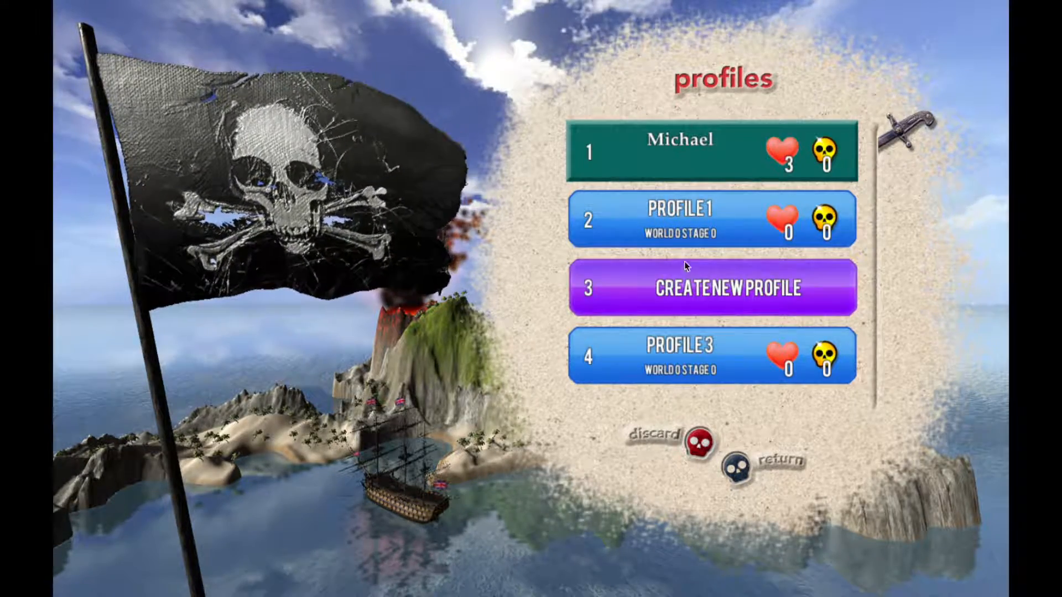
click(682, 227)
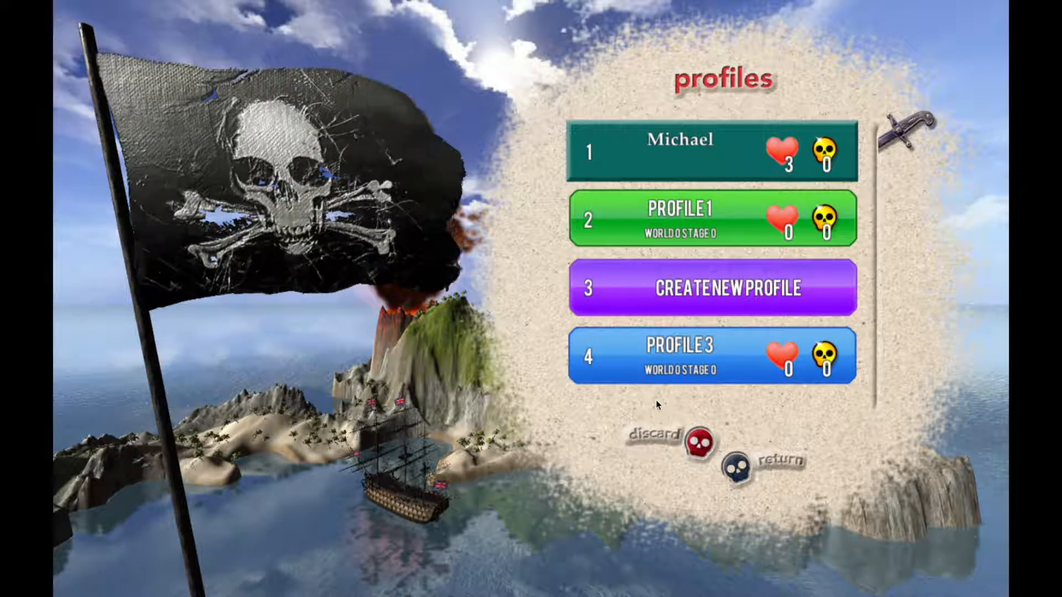
click(699, 445)
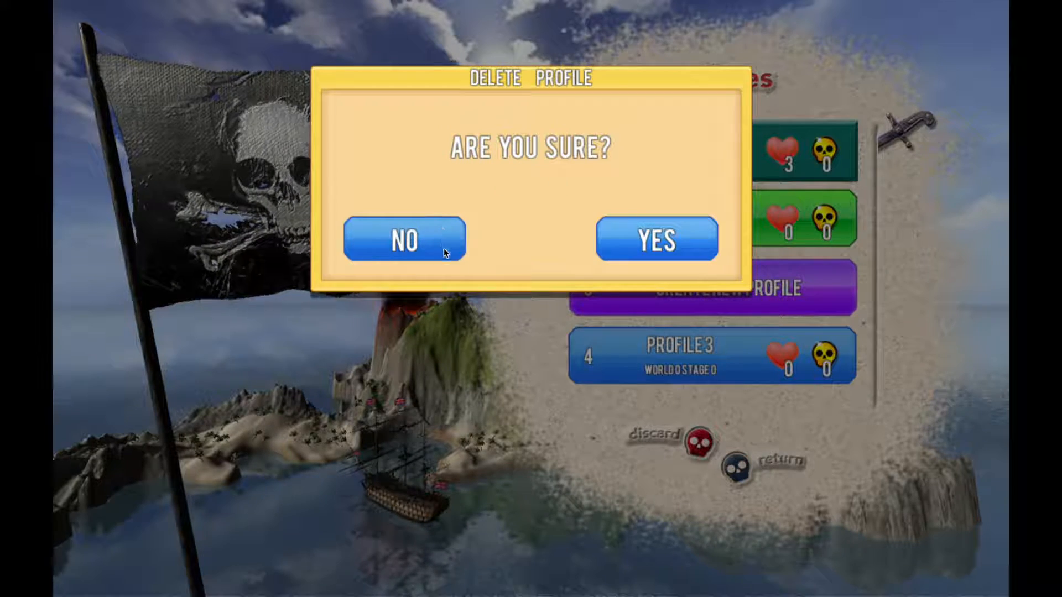
click(407, 238)
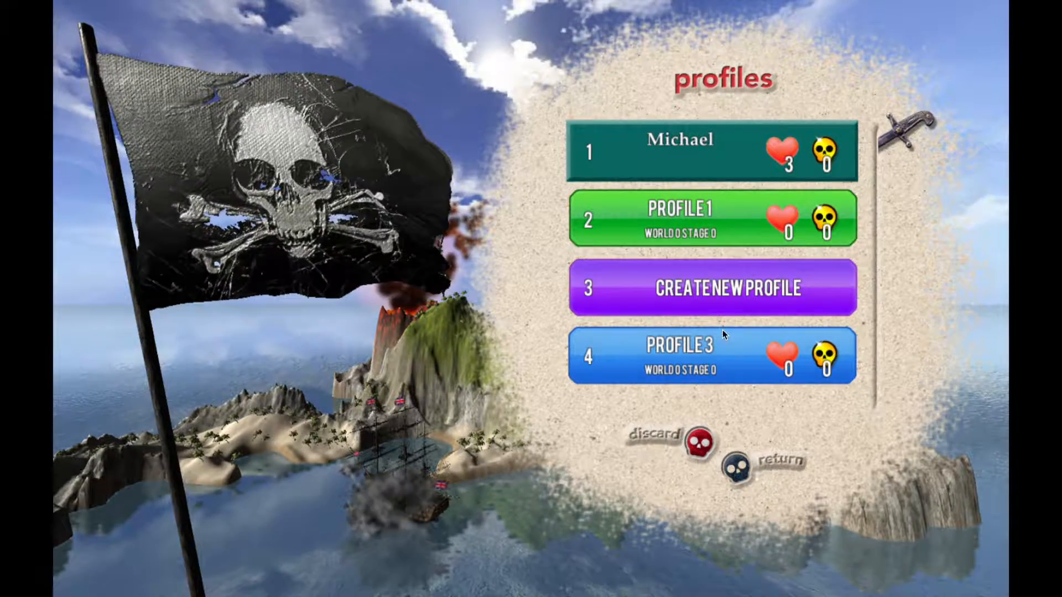
Step: Check the new-profile name prompt of slot 3 twice, cancelling it each time
click(682, 297)
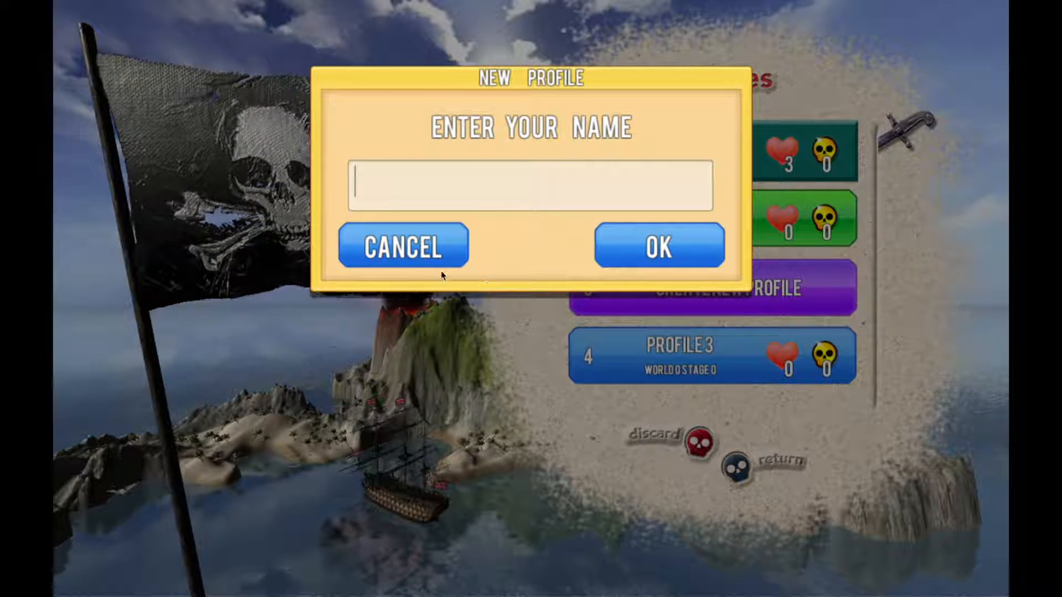
click(437, 253)
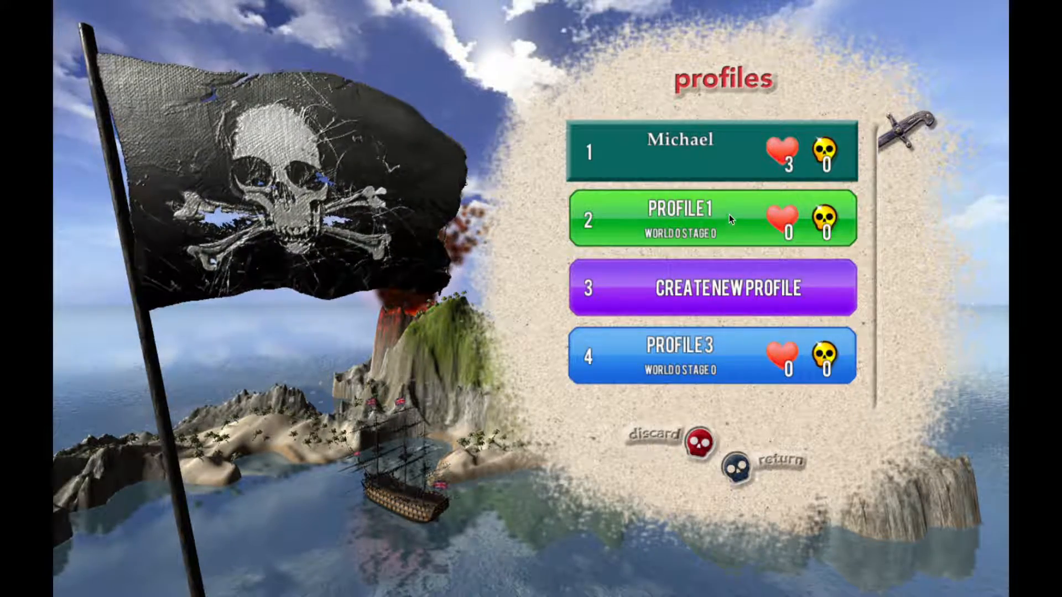
click(712, 280)
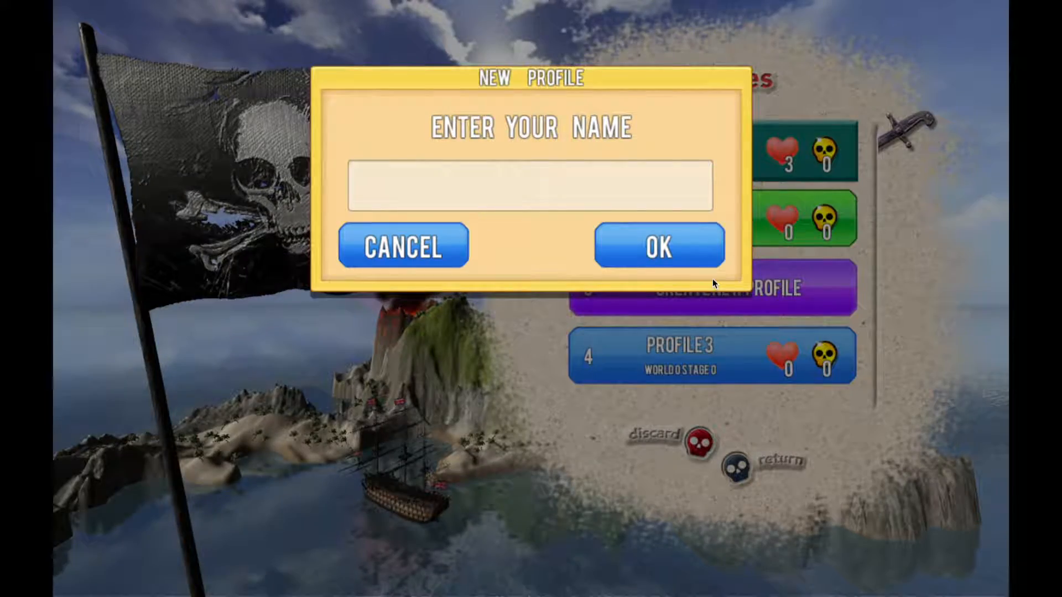
click(410, 249)
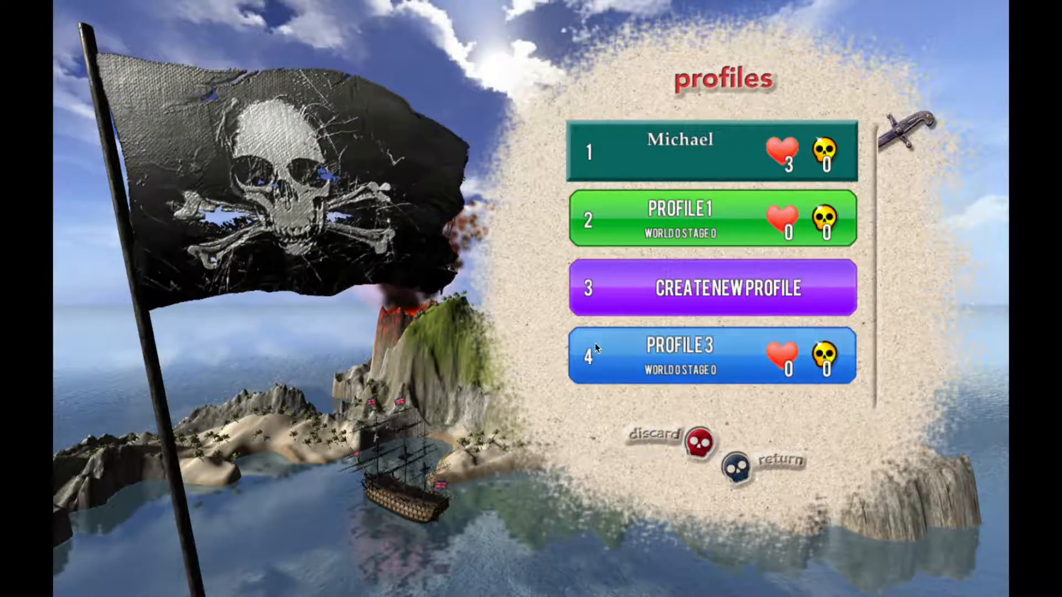
Step: Select PROFILE 3, try discarding it but decline the deletion, and quit the game from the main menu
click(713, 370)
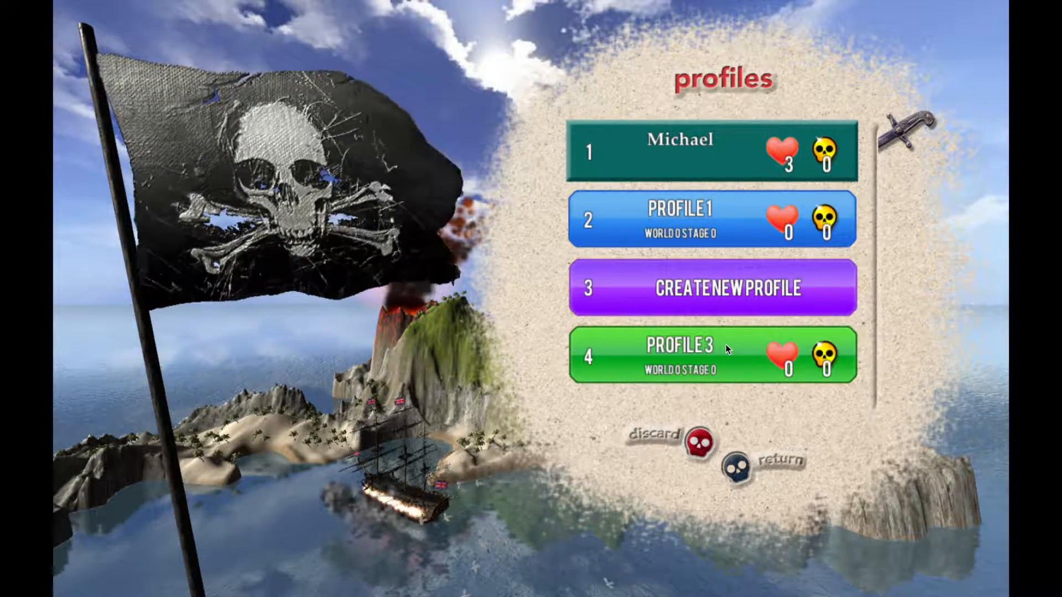
click(695, 439)
click(440, 249)
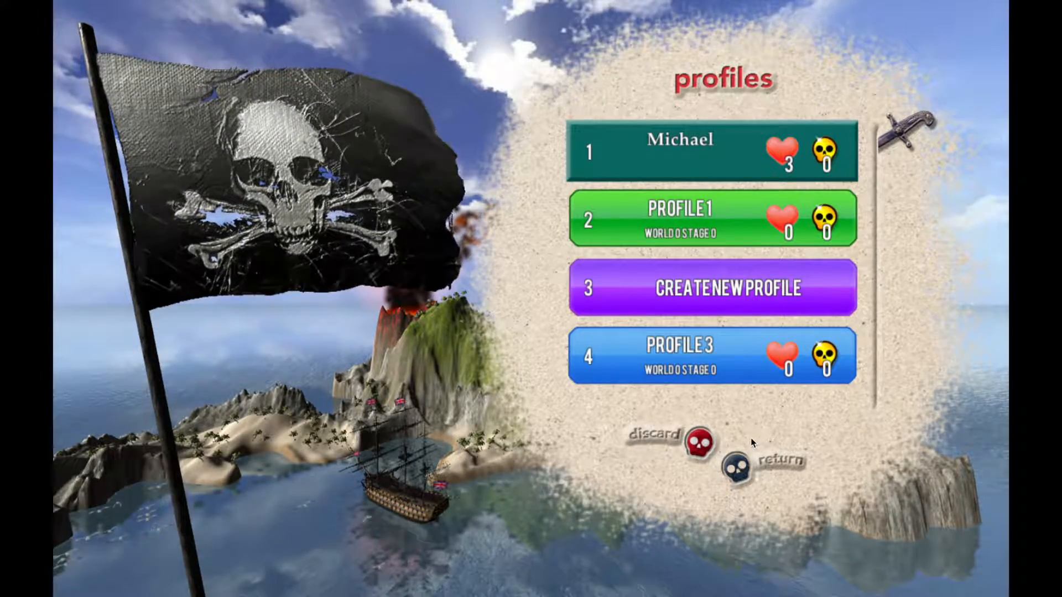
click(741, 466)
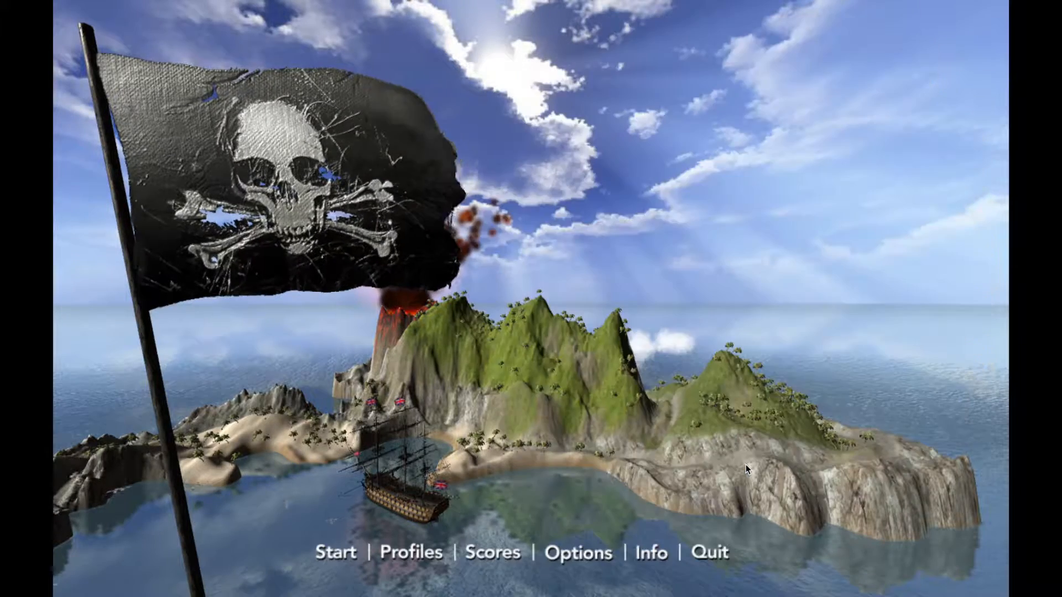
click(714, 553)
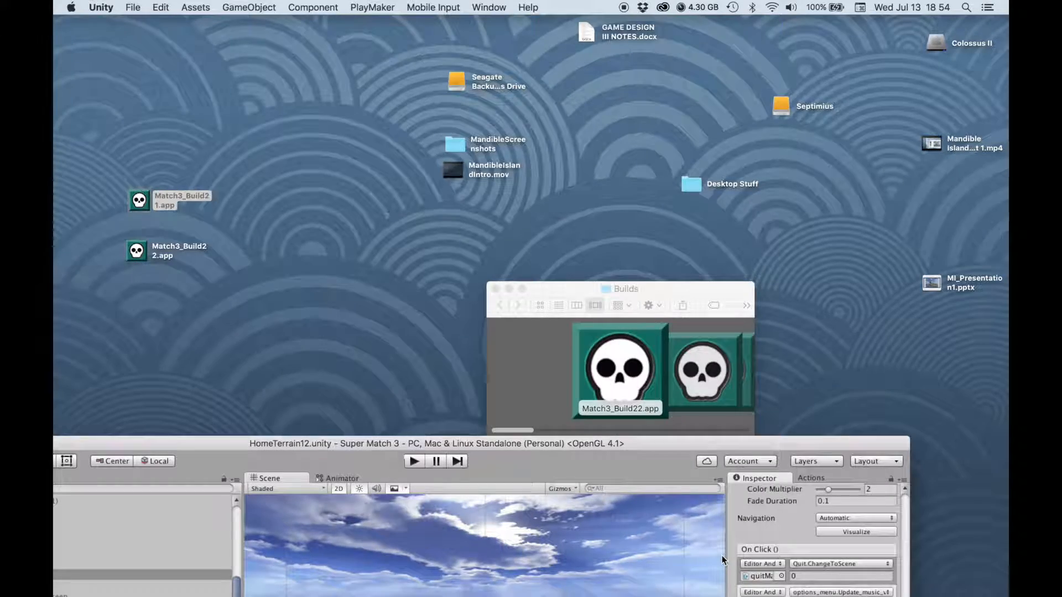
Step: Start the game from Match3_Build22.app at 1280 x 800 with Fantastic quality and open the profiles screen
double_click(134, 254)
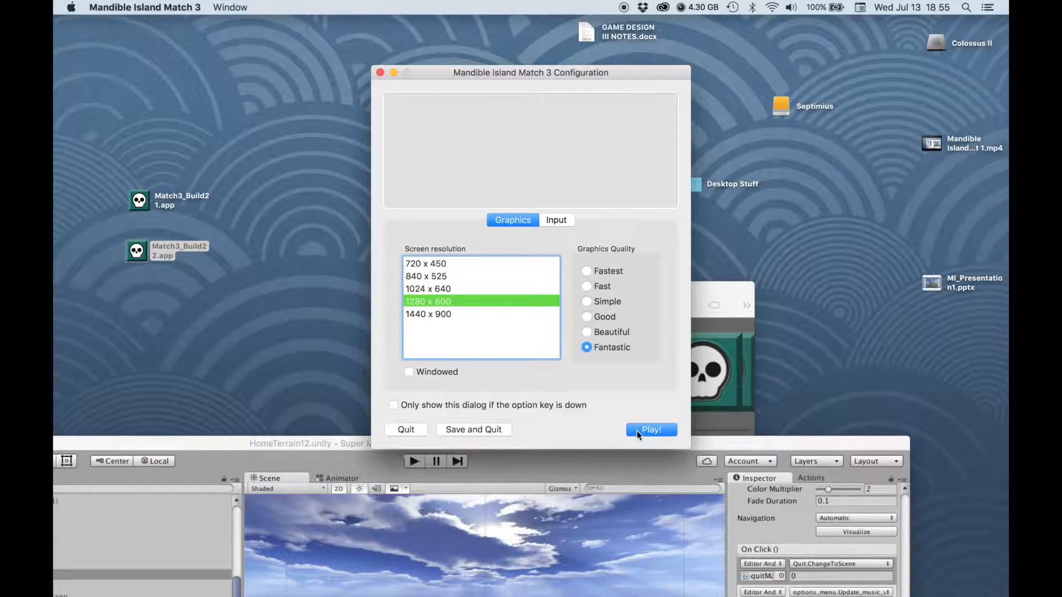
click(636, 430)
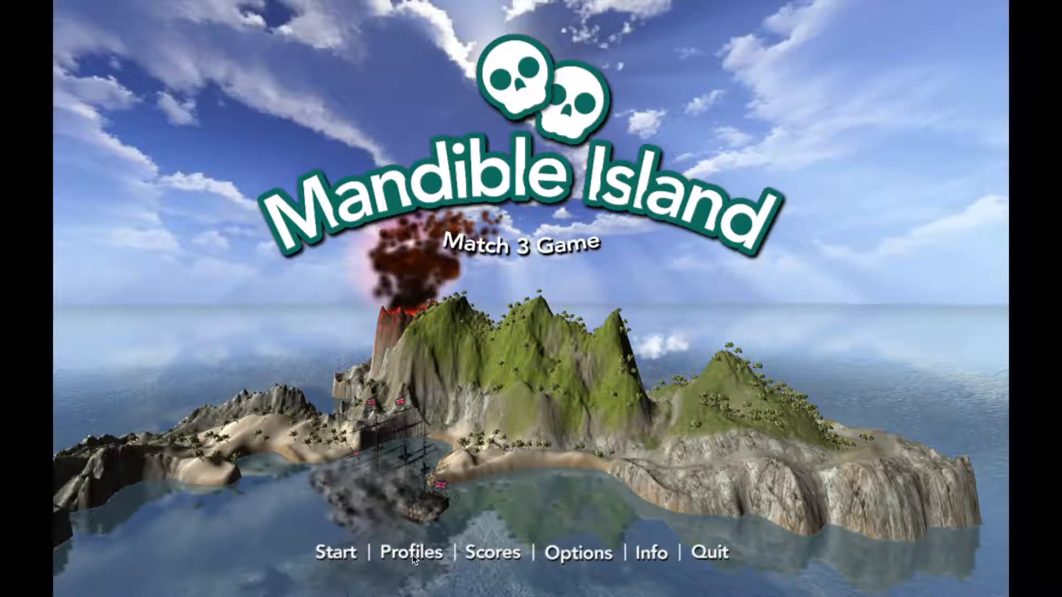
click(413, 553)
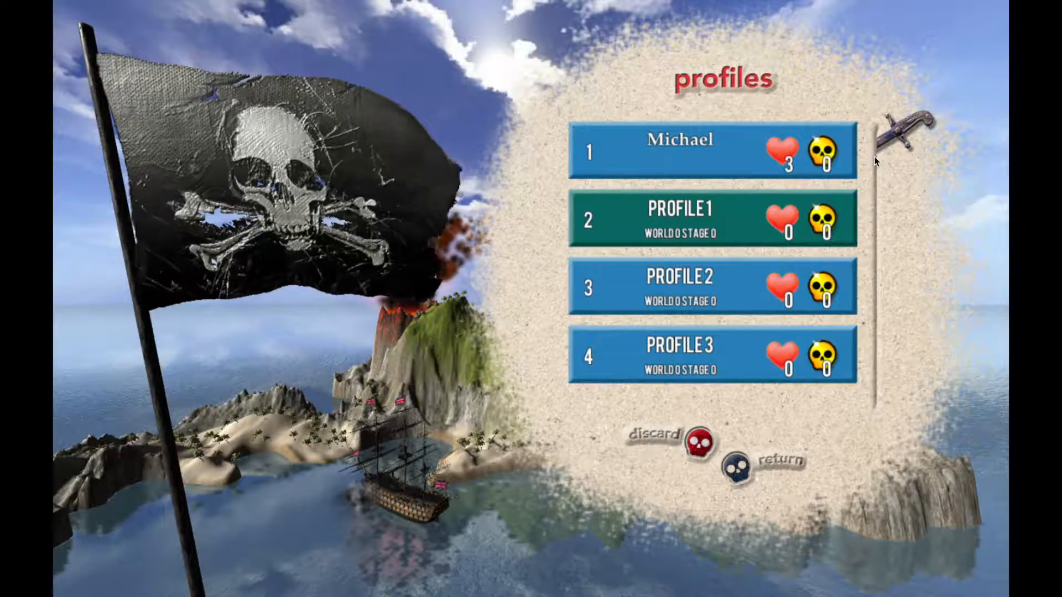
Step: Test the dagger slider by running the profile list down and back up to its first slot
drag(915, 122, 918, 323)
drag(920, 230, 898, 117)
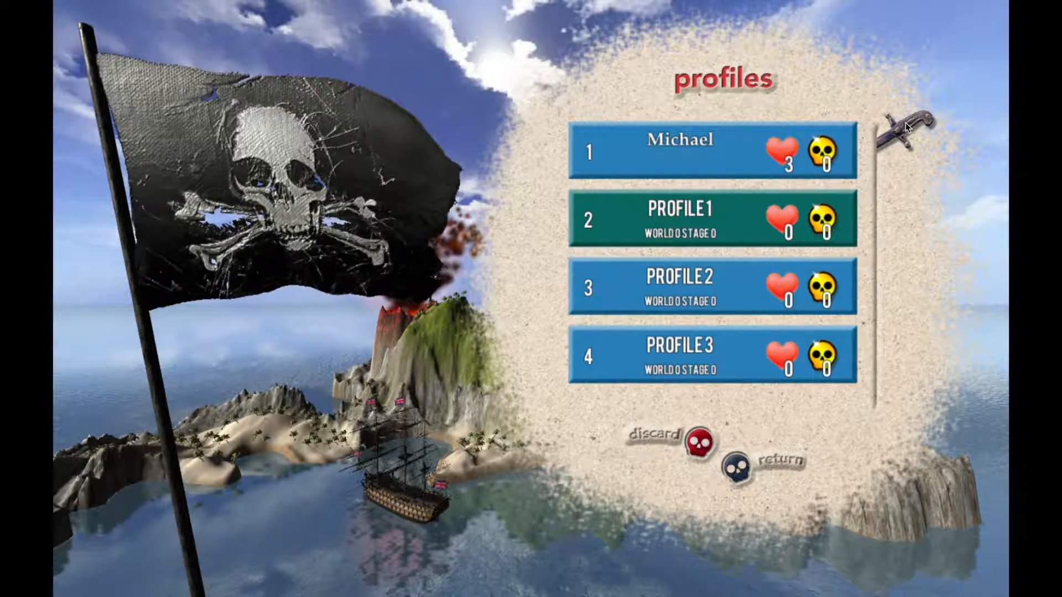
mouse_move(905, 123)
mouse_down()
mouse_move(905, 209)
mouse_move(903, 102)
mouse_up()
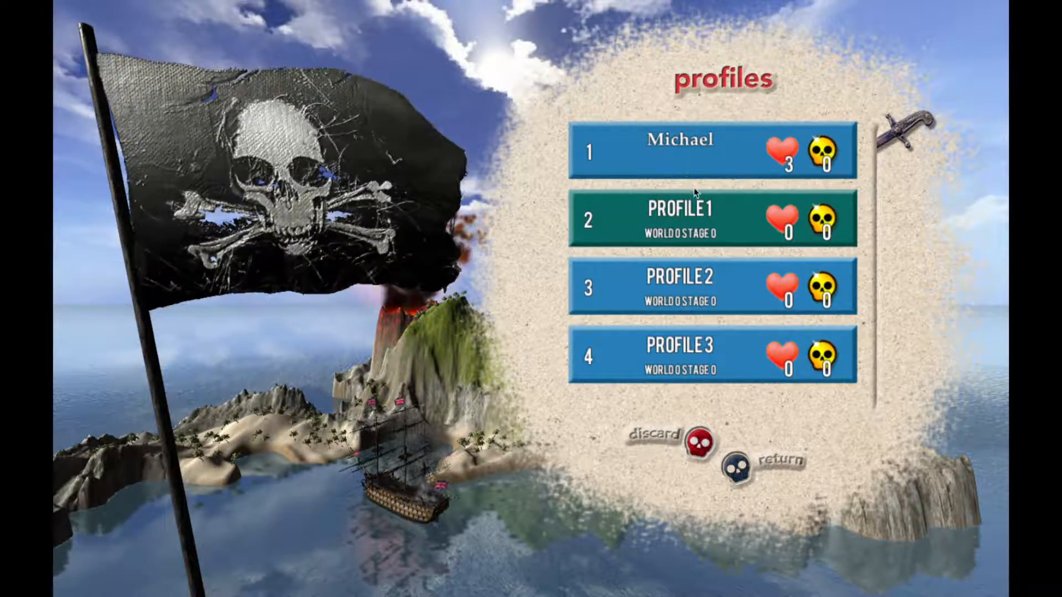
Step: Create a new profile in slot 5, entering the player's first name
drag(902, 125, 903, 205)
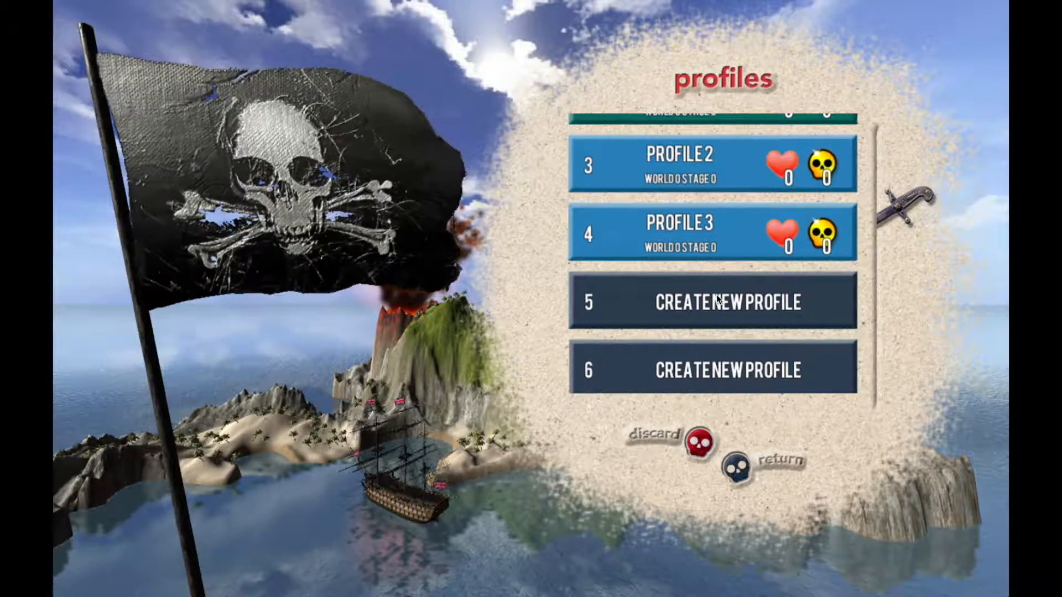
click(718, 298)
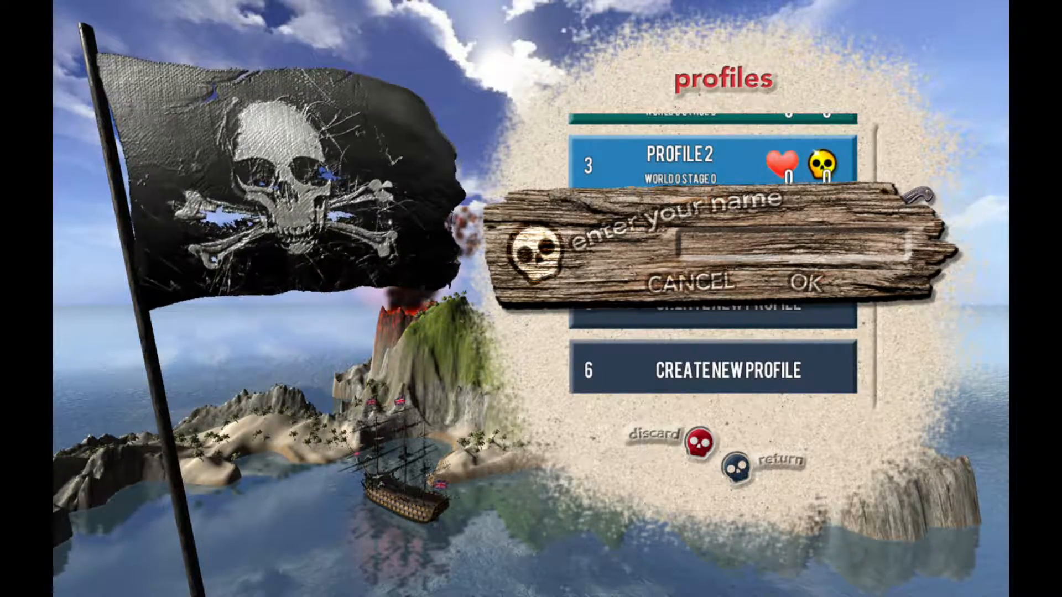
text(MICHAEL)
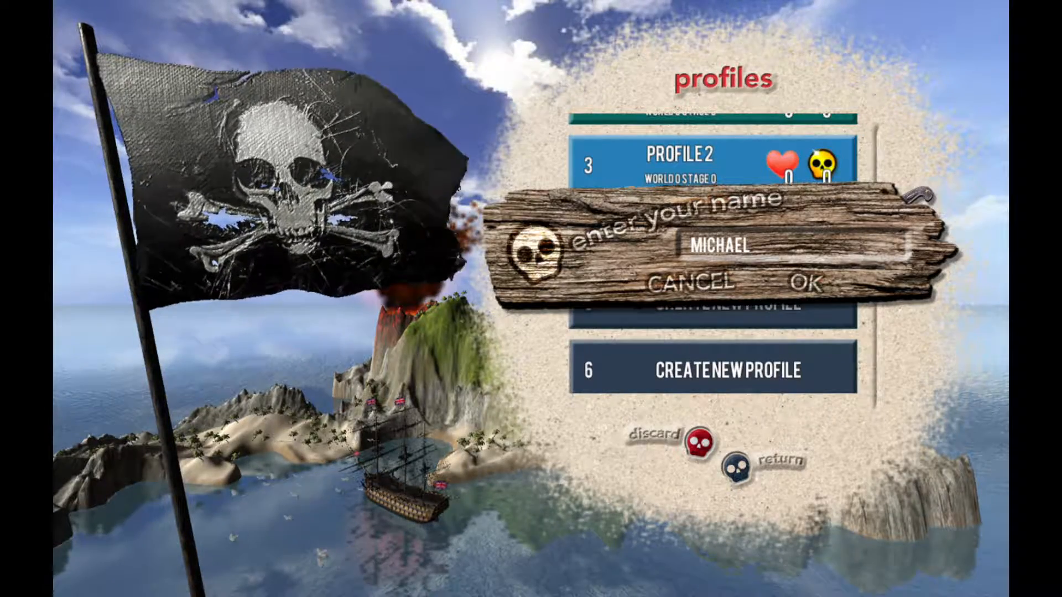
click(808, 282)
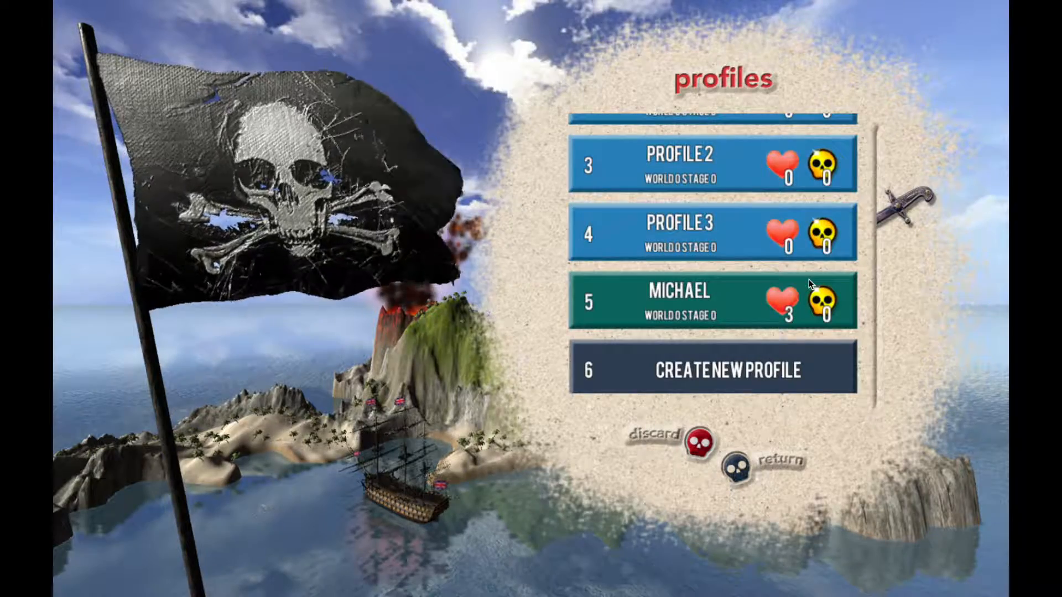
Step: Discard the new profile in slot 5 and confirm its deletion
mouse_move(898, 207)
mouse_down()
mouse_move(895, 254)
mouse_move(895, 214)
mouse_up()
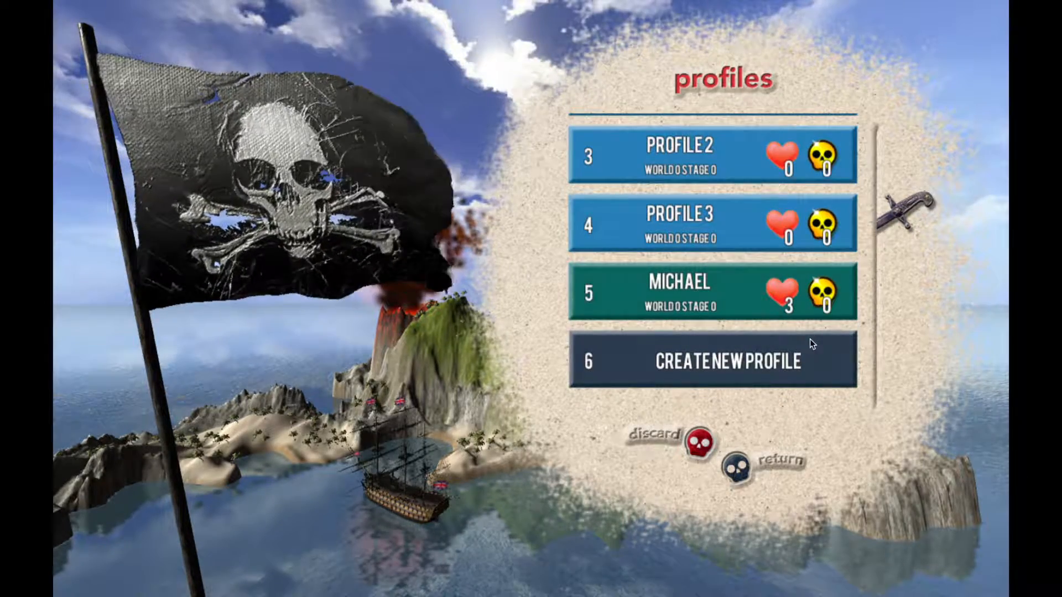
click(703, 445)
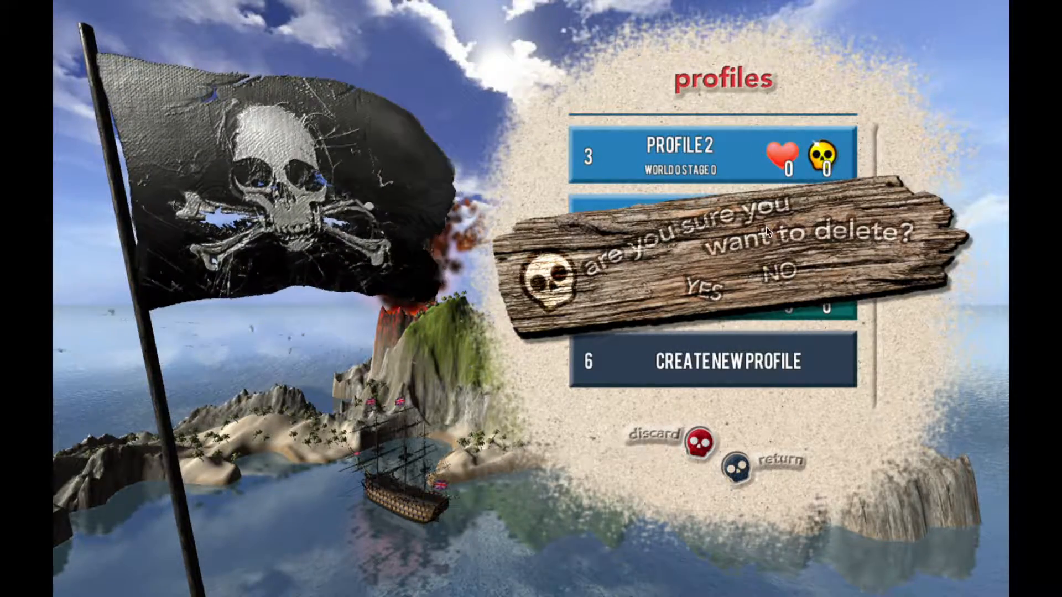
click(706, 286)
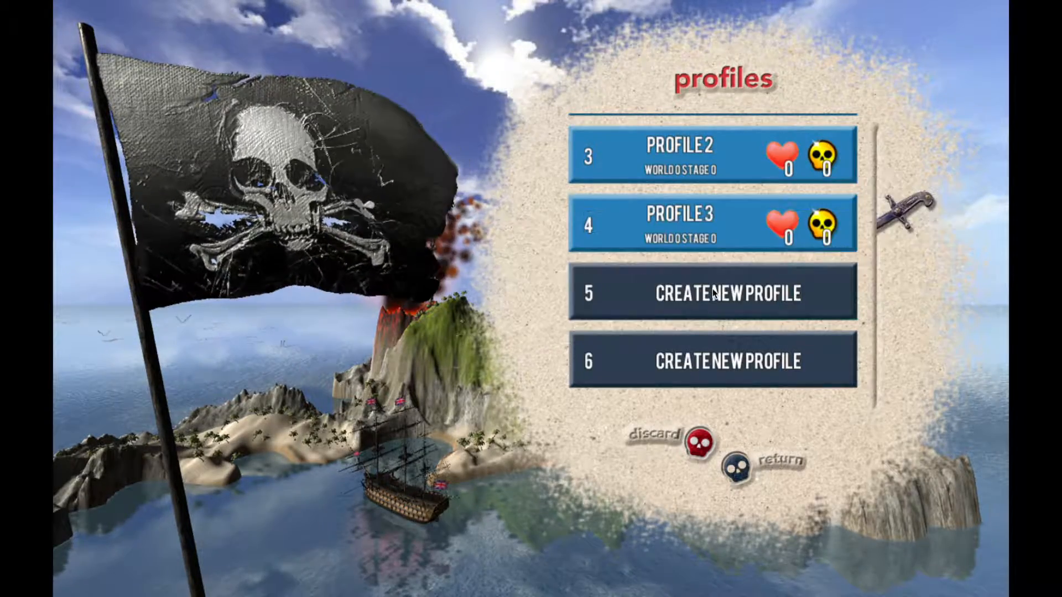
Step: Discard PROFILE 3 in slot 4 and PROFILE 2 in slot 3, confirming each deletion
scroll(911, 207, up, 1)
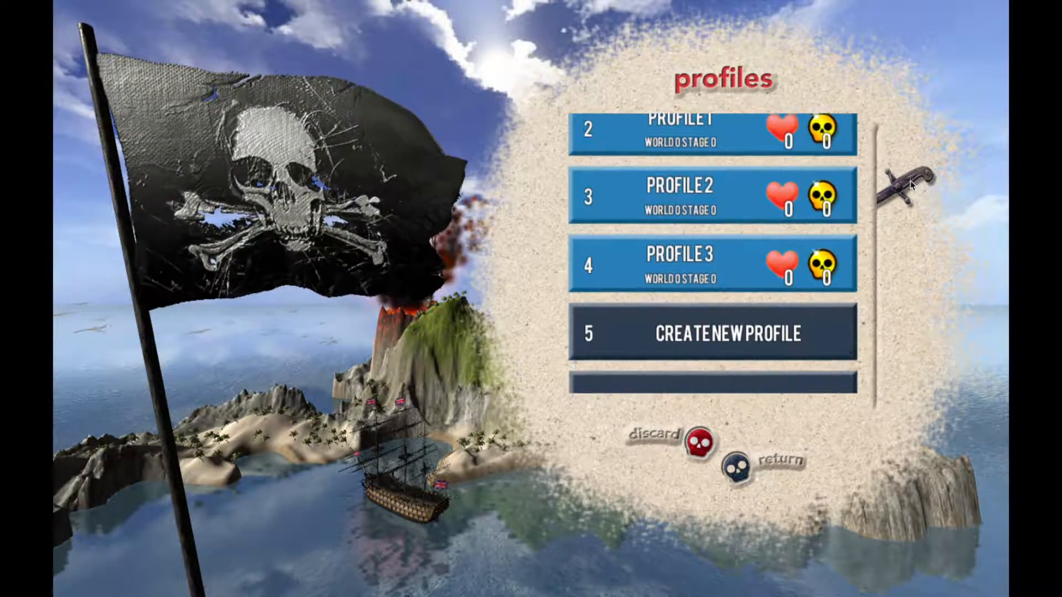
click(777, 253)
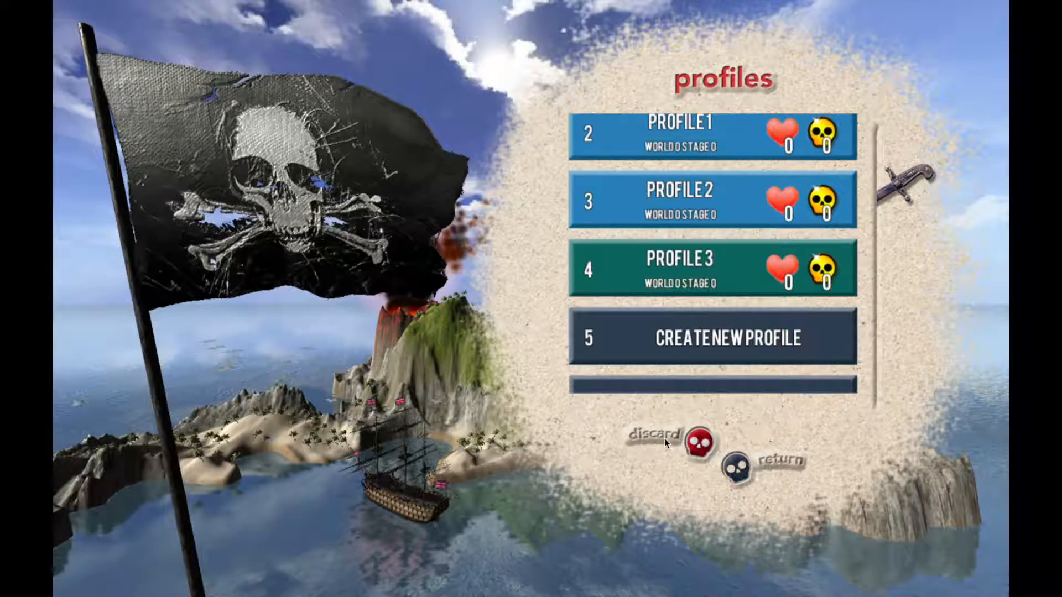
click(698, 441)
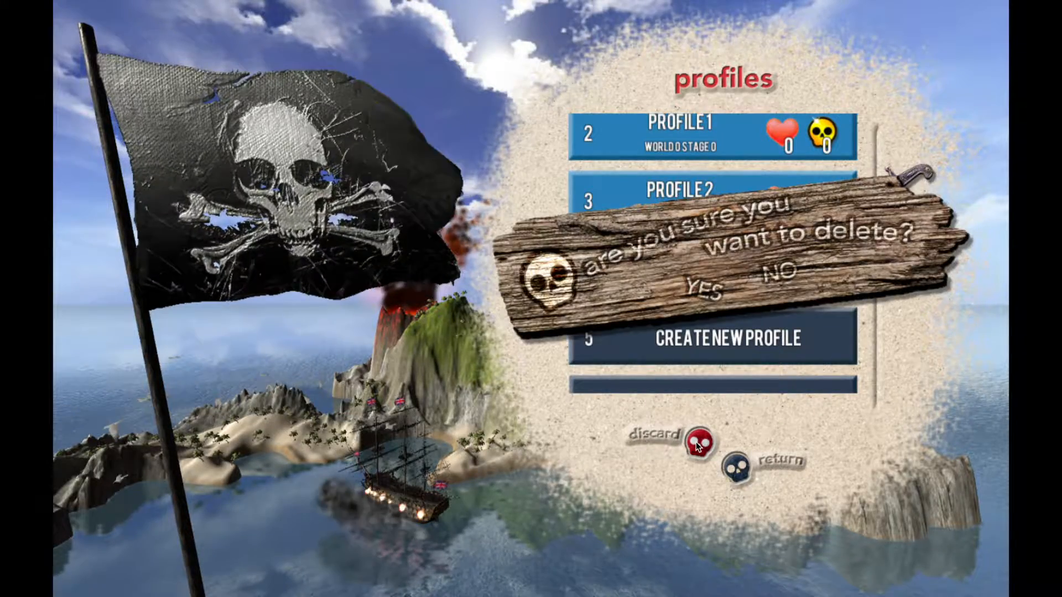
click(709, 287)
click(713, 213)
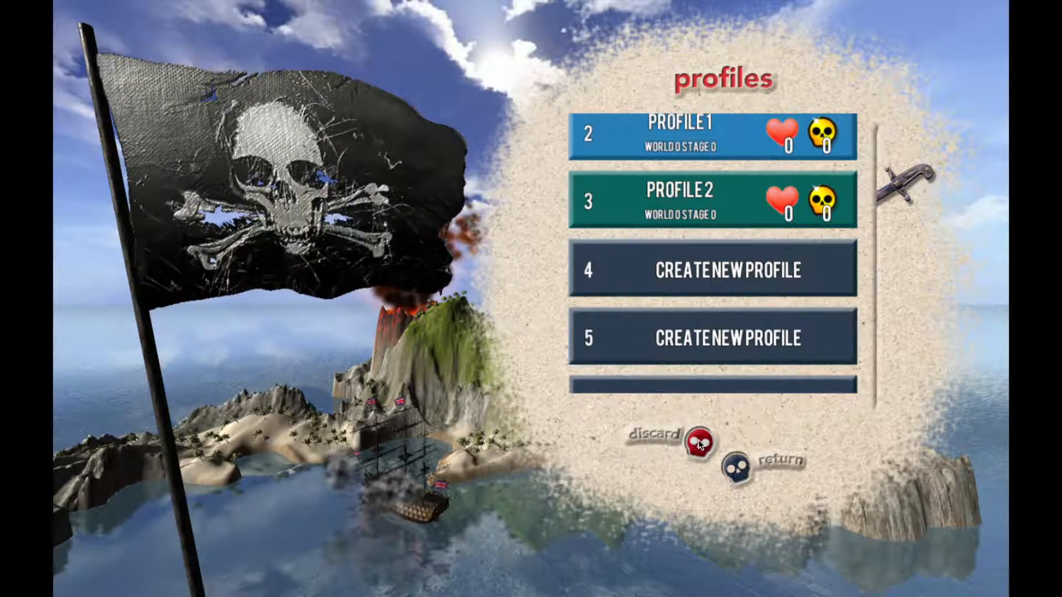
click(698, 441)
click(707, 287)
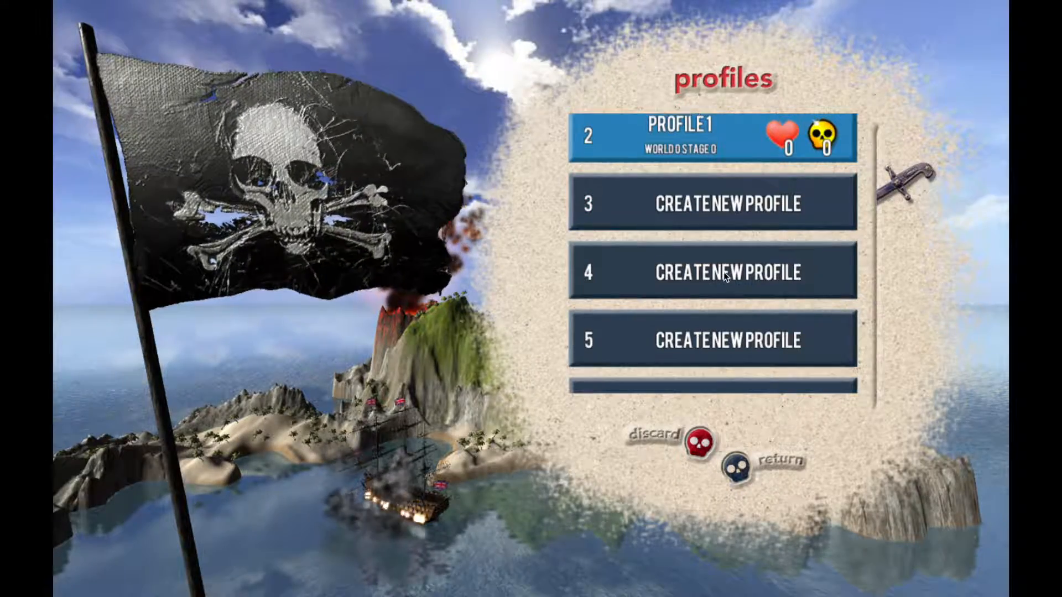
Step: Make PROFILE 1 in slot 2 the active profile, return to the main menu and quit the game
drag(888, 192, 898, 107)
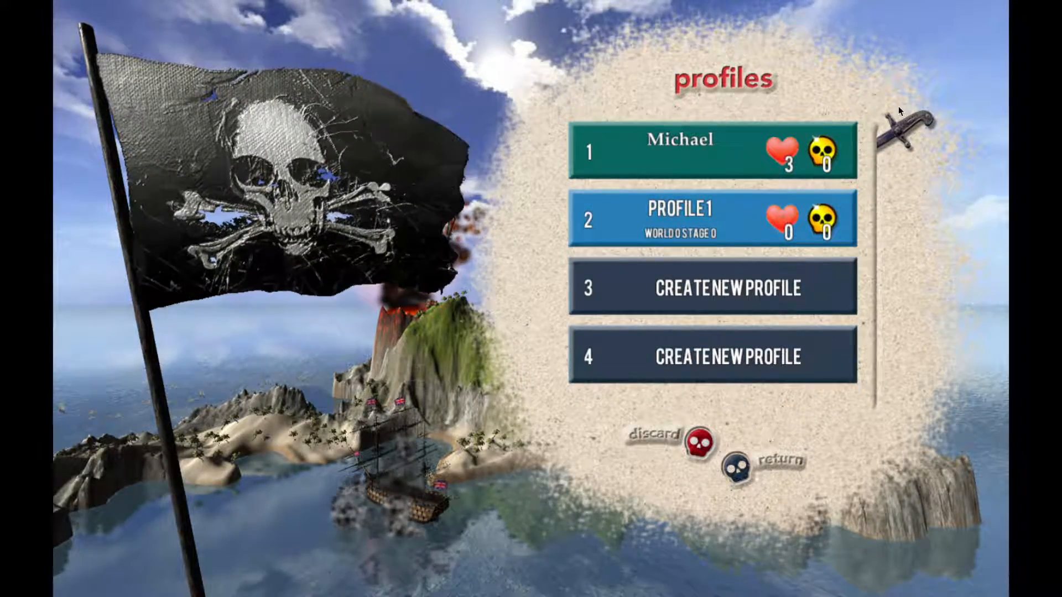
click(746, 174)
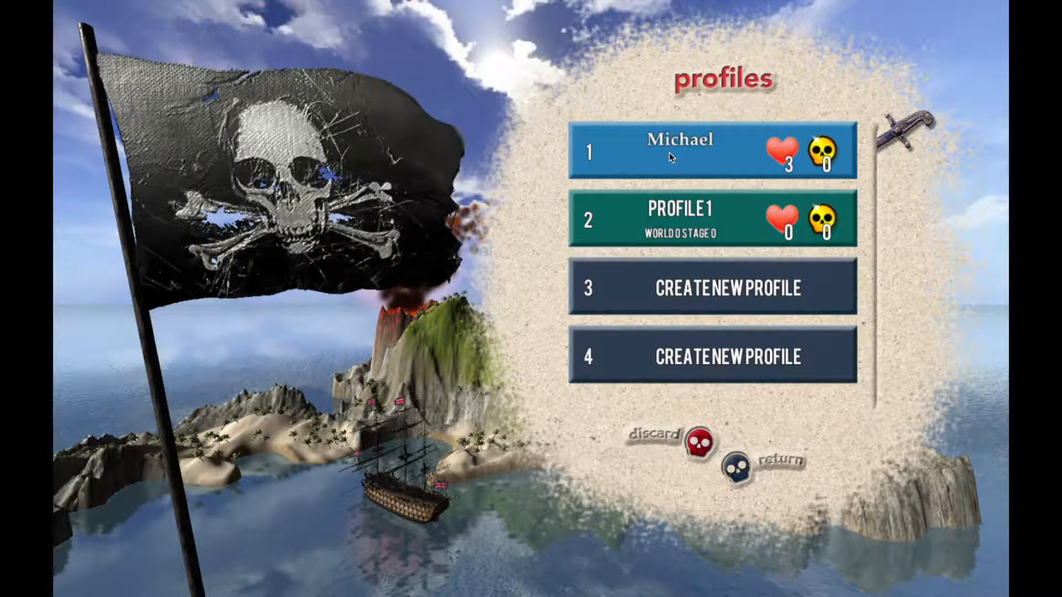
key(Down)
key(Up)
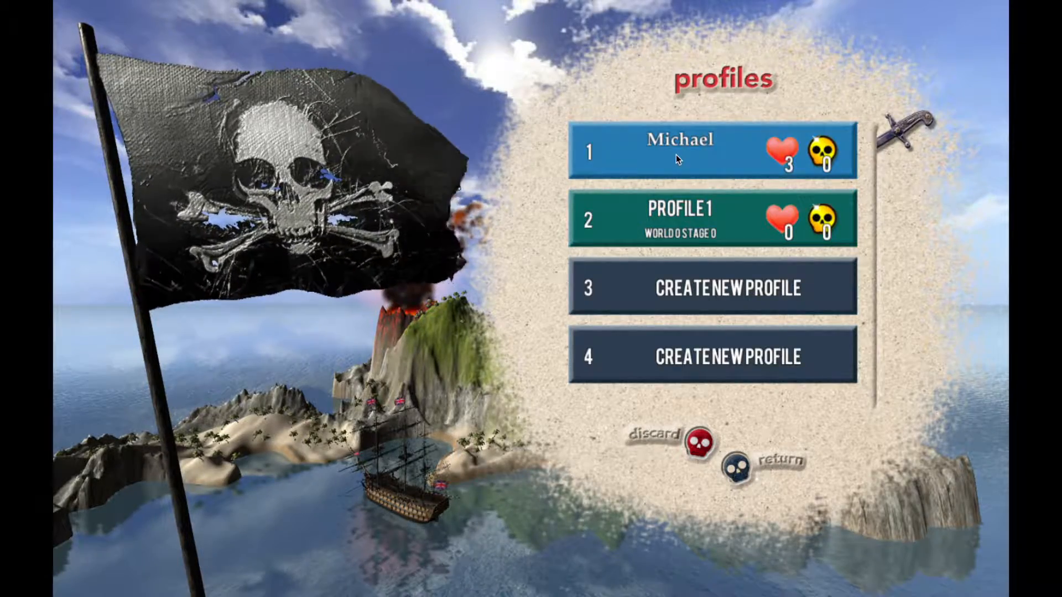
key(Down)
key(Up)
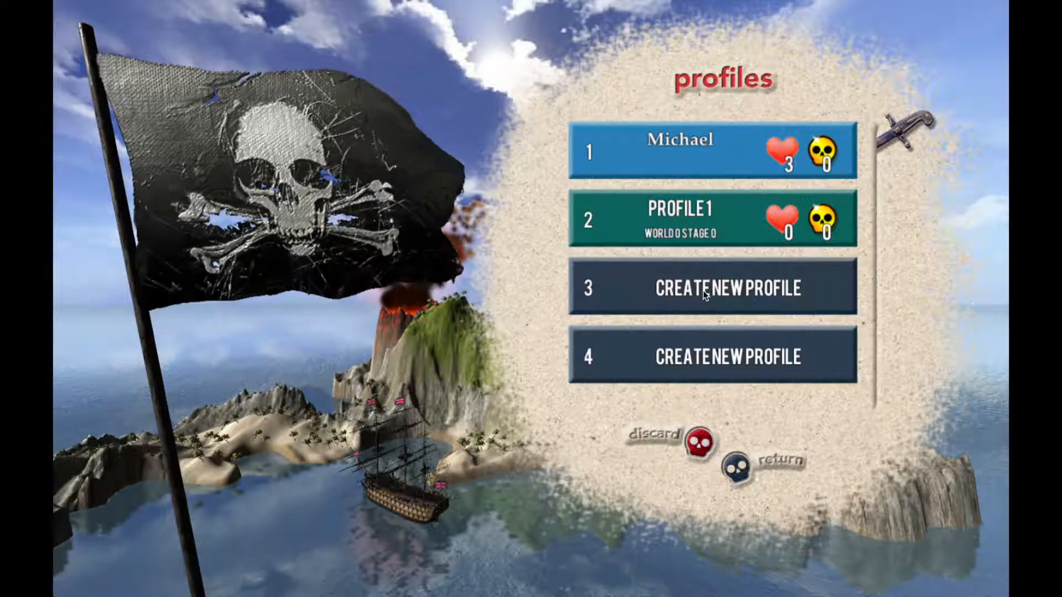
click(741, 473)
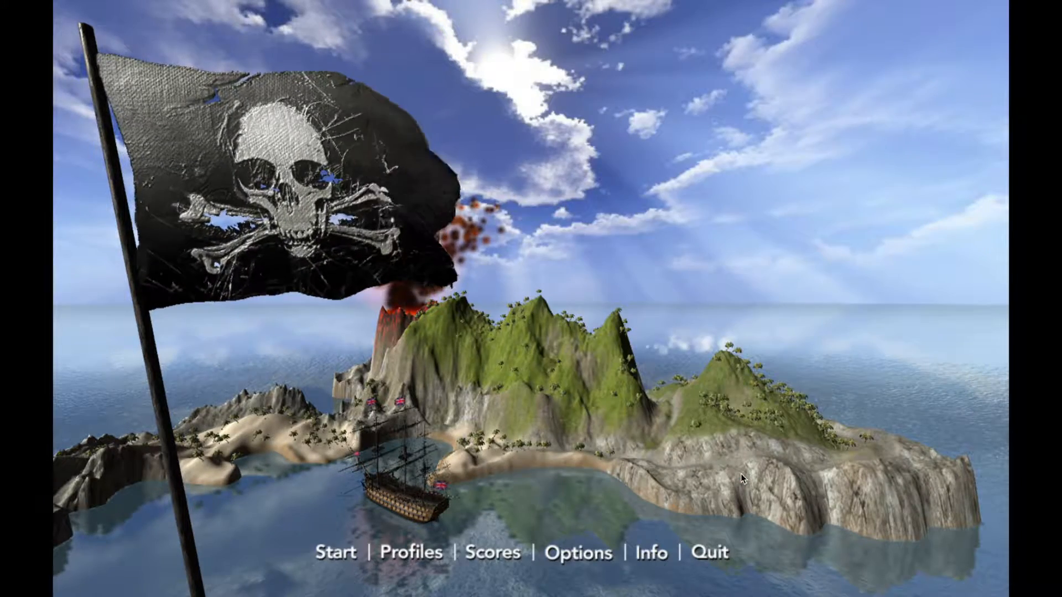
click(711, 553)
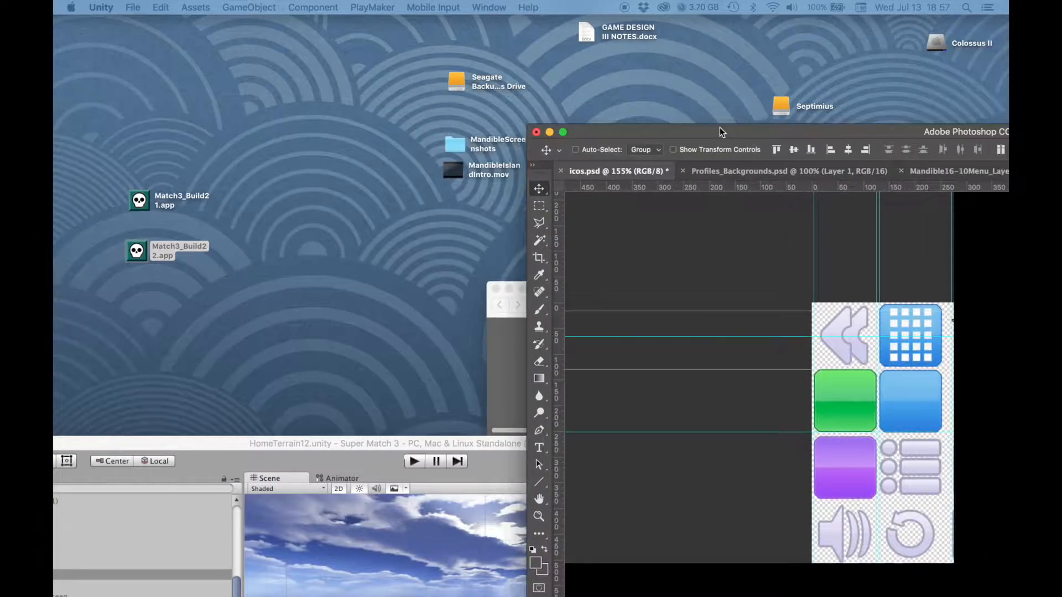
Step: Move the Photoshop window showing icos.psd fully into view and enlarge it across the desktop
drag(719, 127, 260, 27)
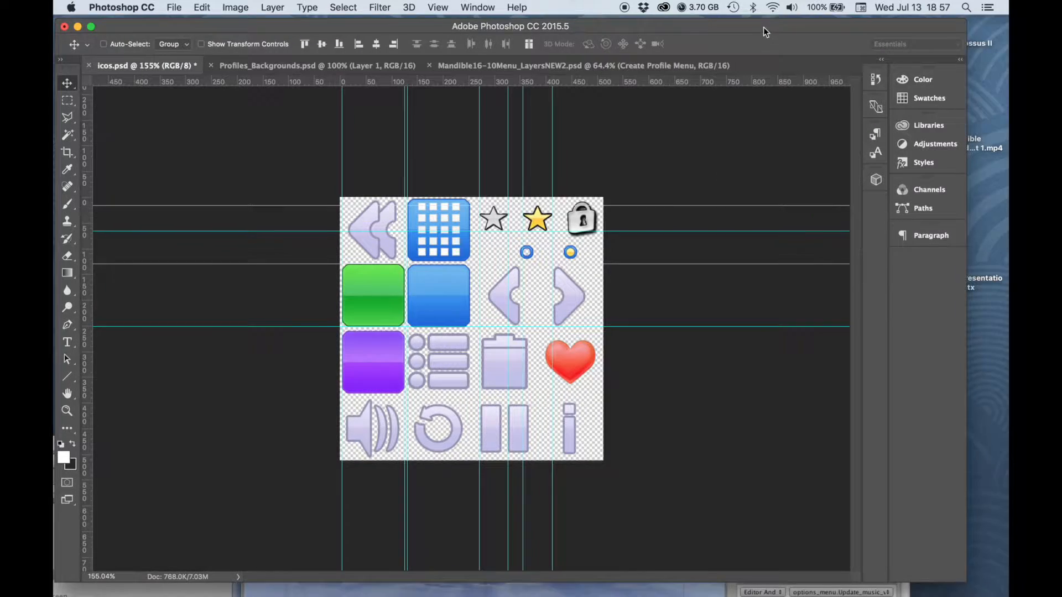
drag(762, 28, 764, 25)
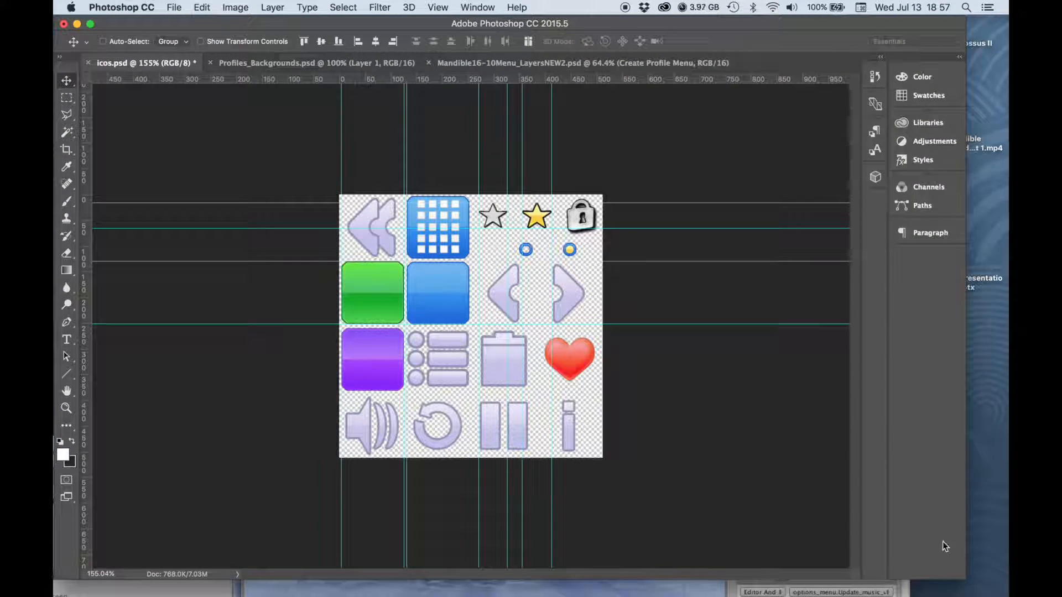
drag(968, 578, 999, 580)
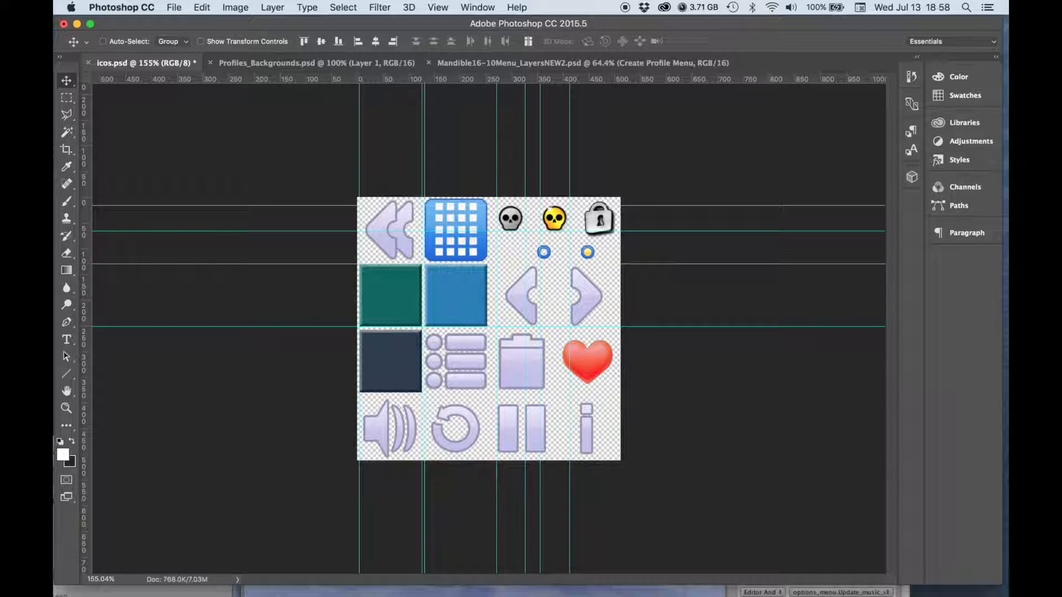
key(Delete)
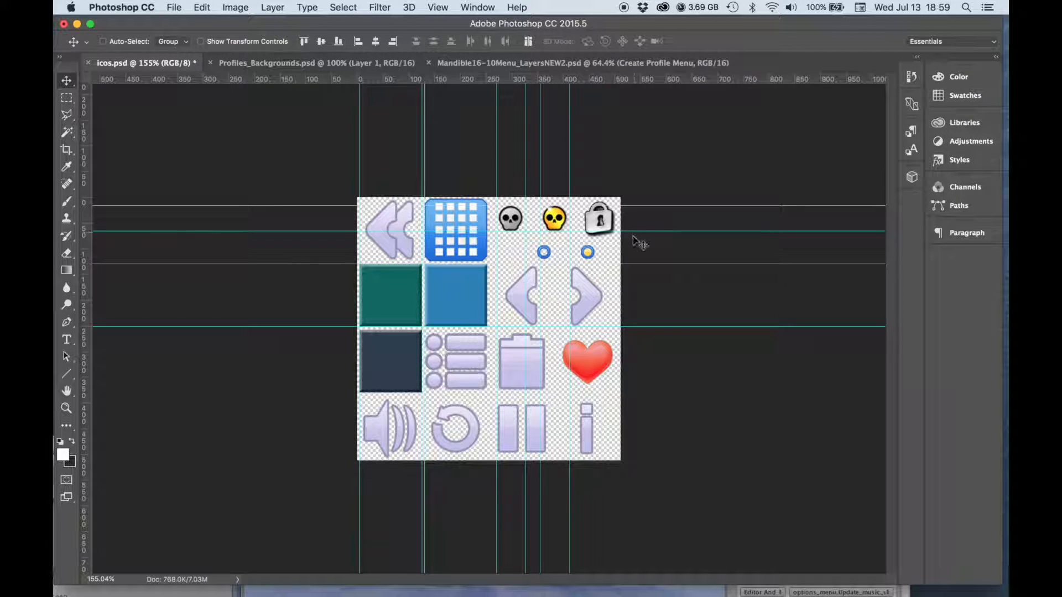
Step: Switch to Mandible16-10Menu_LayersNEW2.psd and review the Save for Web settings for the profiles panel artwork without saving it
click(490, 62)
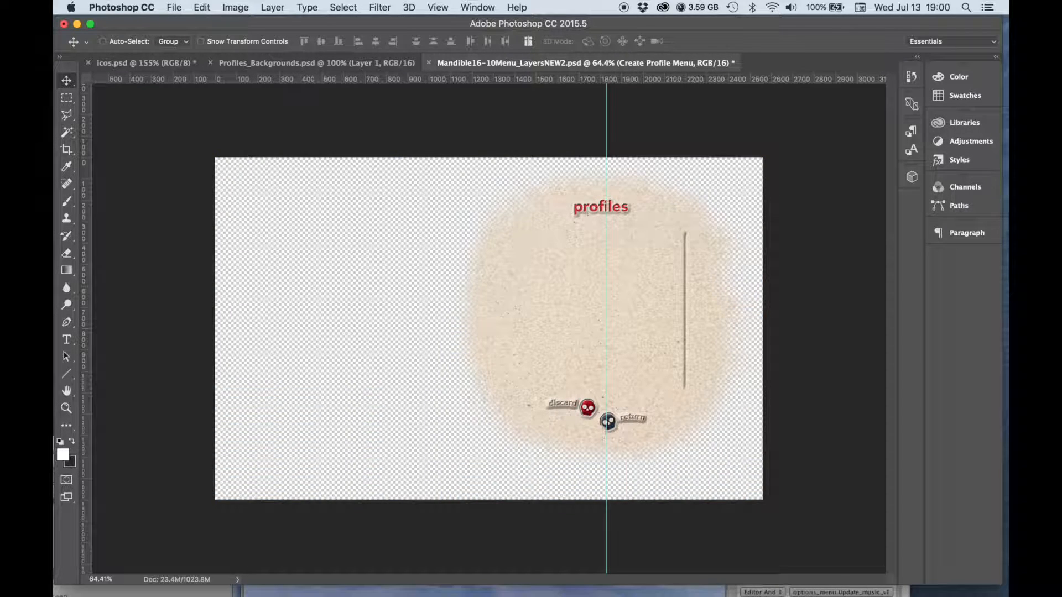
click(181, 6)
mouse_move(249, 191)
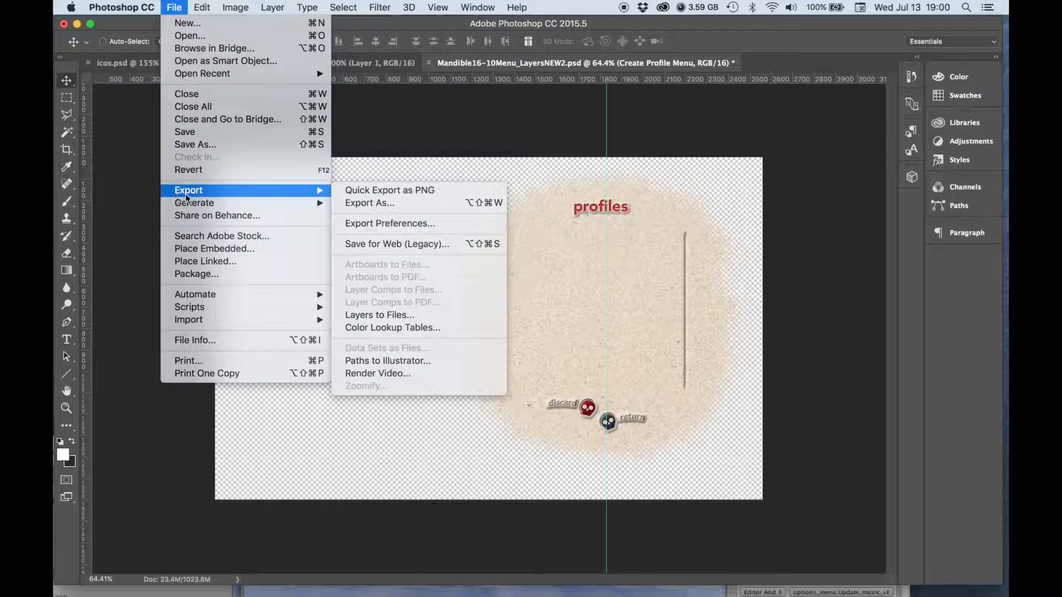
click(374, 248)
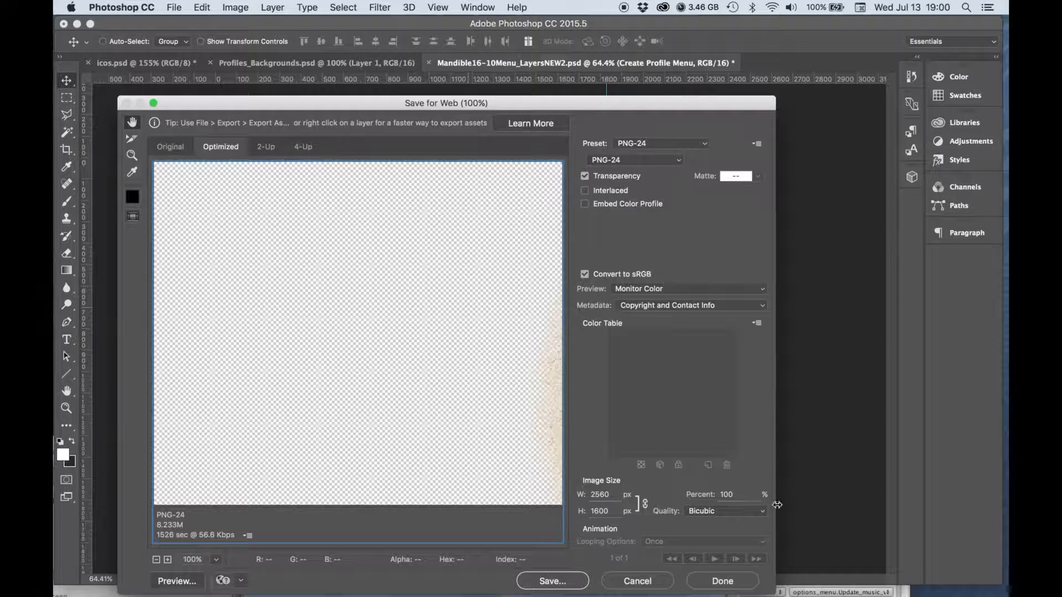
click(638, 582)
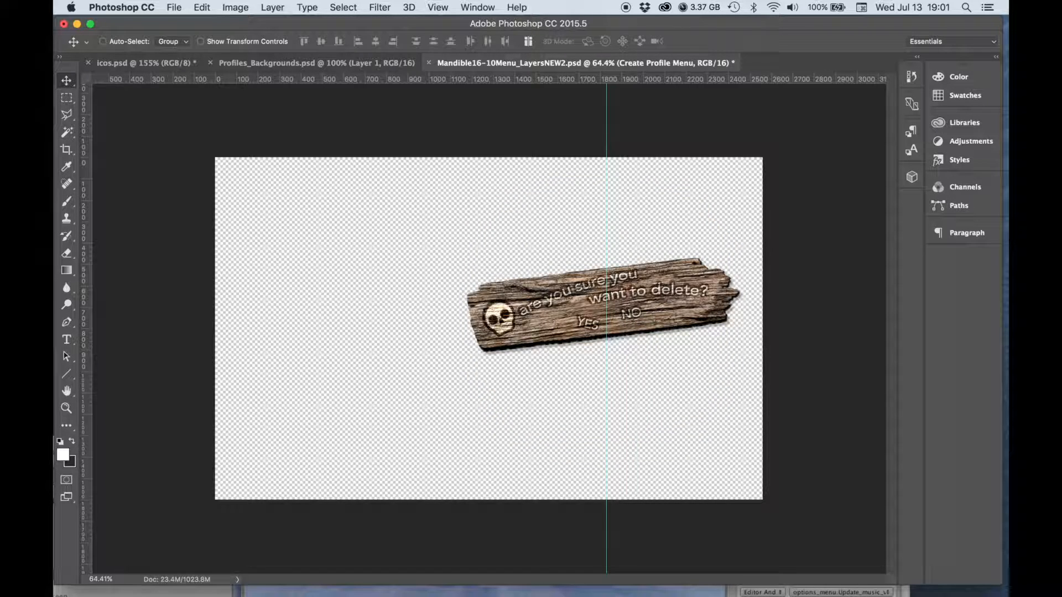
click(175, 7)
mouse_move(174, 191)
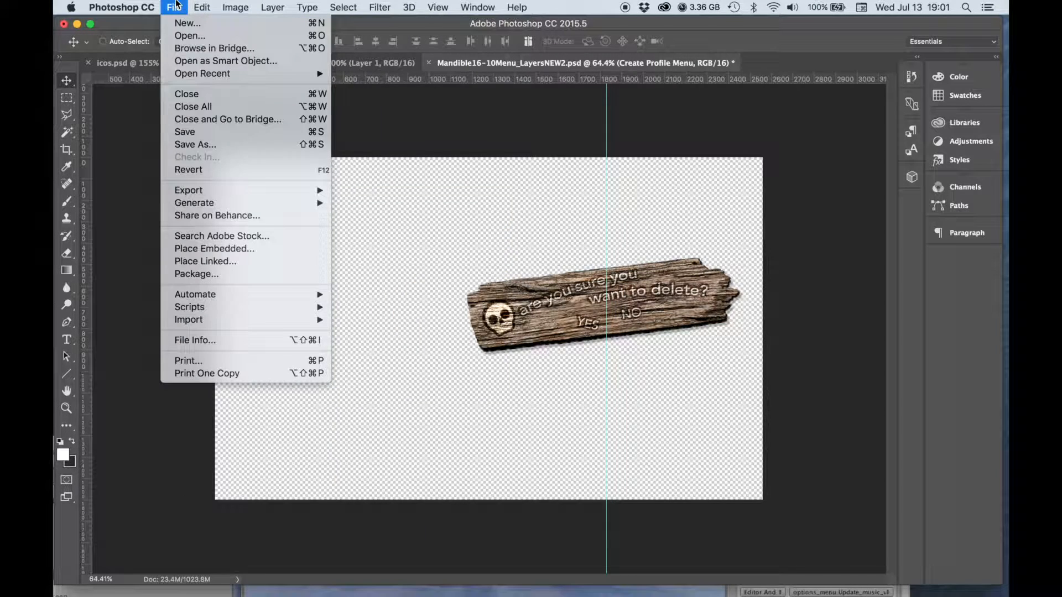
click(179, 6)
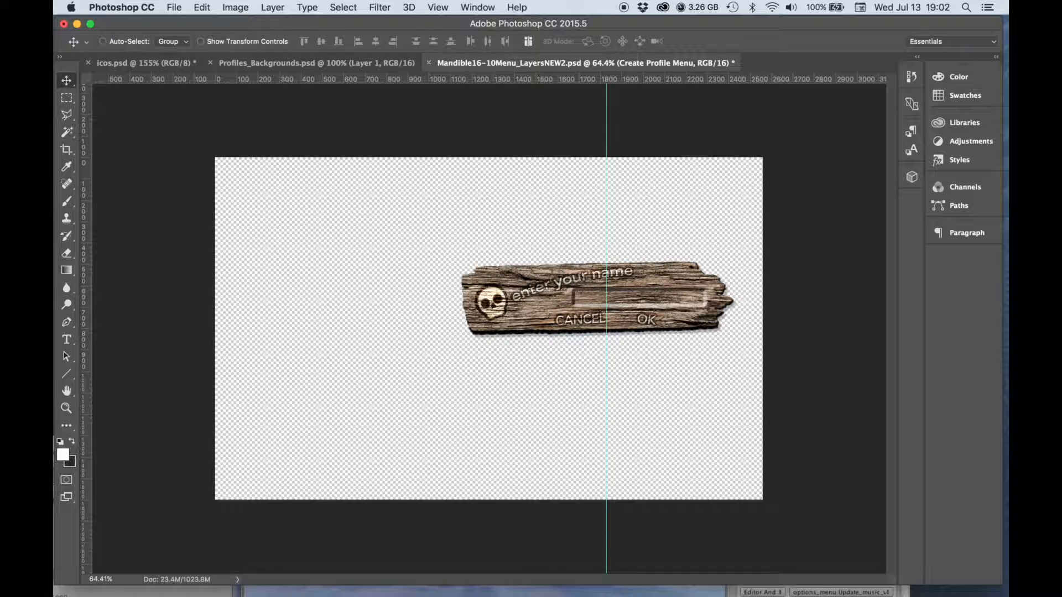
Step: Export the wooden "enter your name" sign artwork with Export As
click(175, 7)
mouse_move(198, 194)
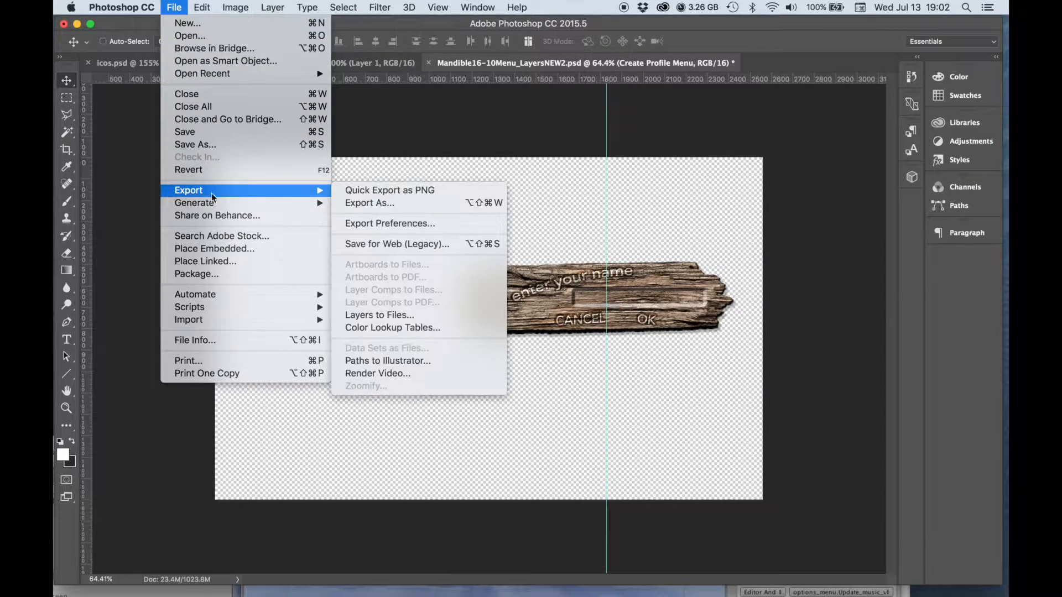
click(376, 203)
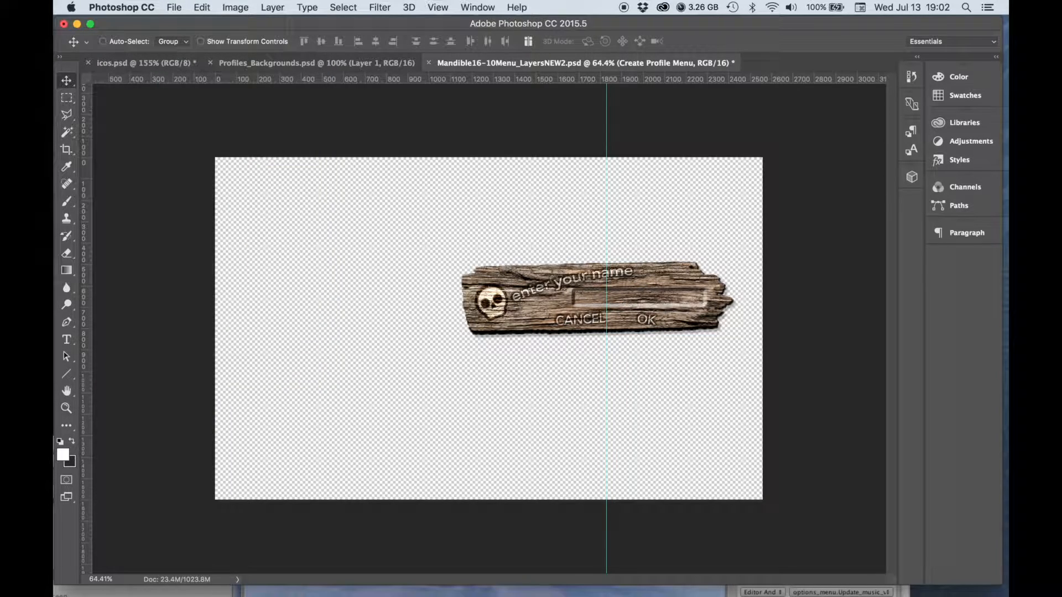